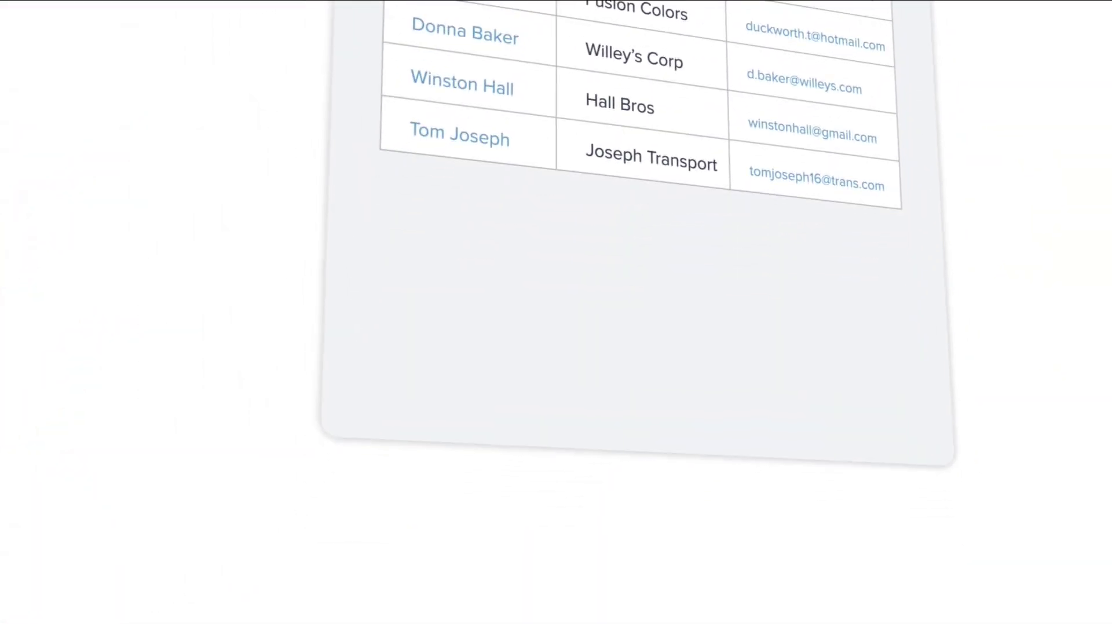
{"action": "left_click", "coordinate": [443, 137]}
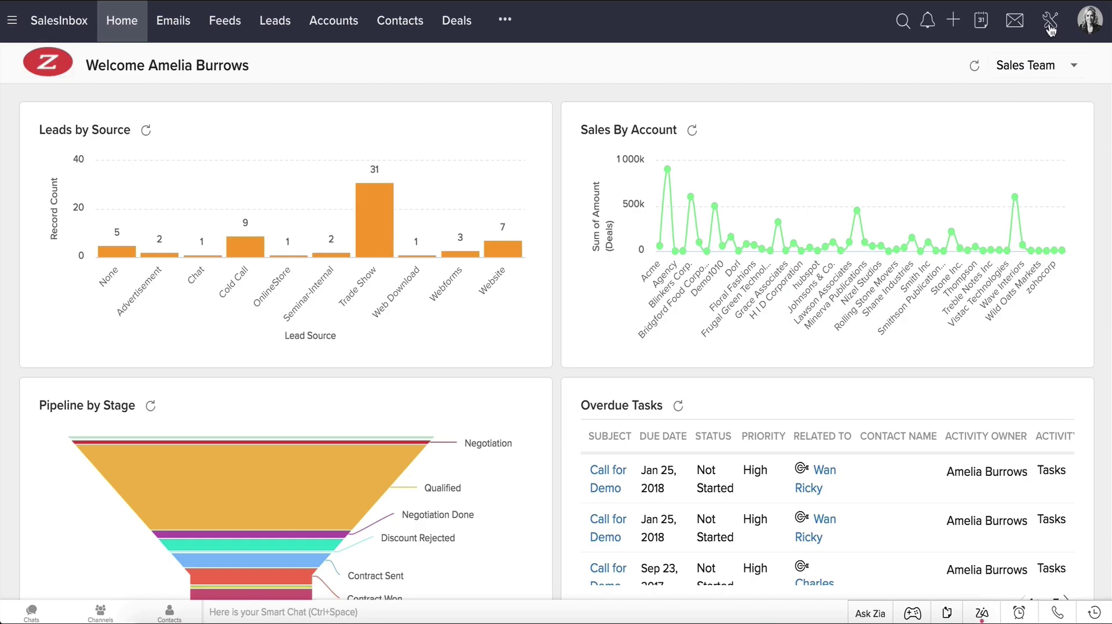
Start adding a new approval process from the Approval Processes section of the CRM setup
{"action": "left_click", "coordinate": [1050, 23]}
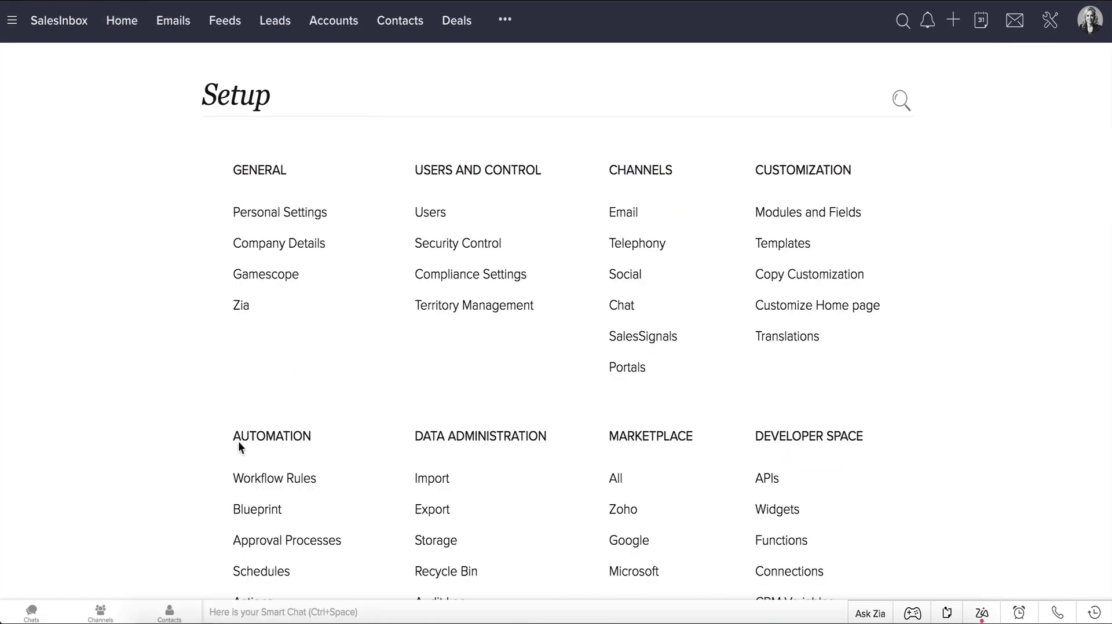
{"action": "left_click", "coordinate": [301, 542]}
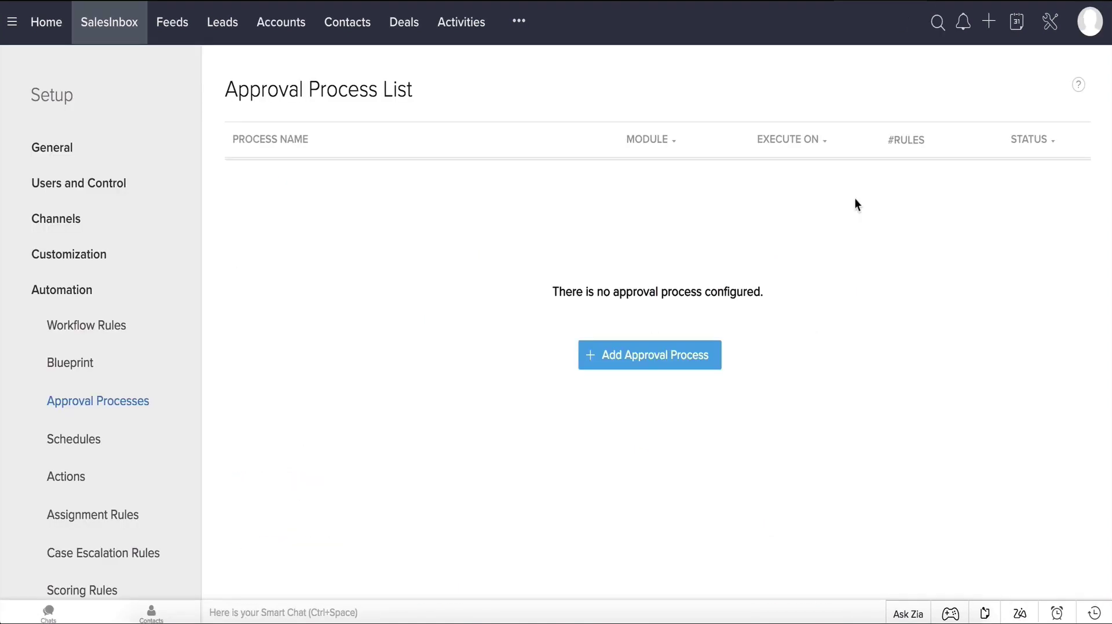
{"action": "left_click", "coordinate": [658, 366]}
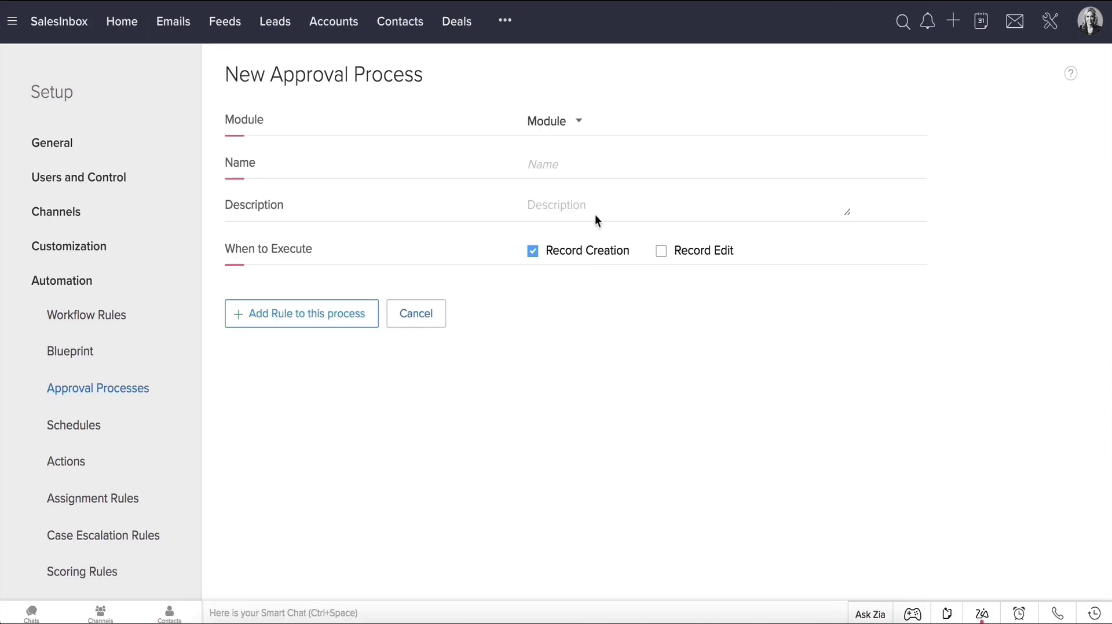
Define the Deals process "Discount Approval", described "For approval from Manager and Sales Director to confirm higher discounts", executing on record creation and edit, and add a rule
{"action": "left_click", "coordinate": [579, 123]}
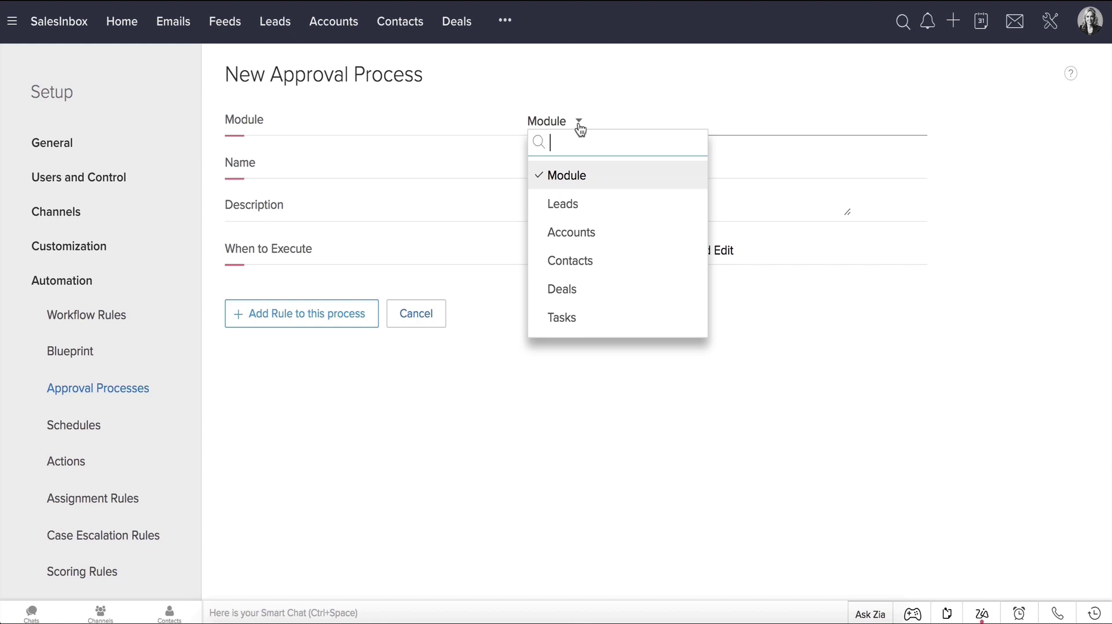
{"action": "left_click", "coordinate": [567, 295]}
{"action": "left_click", "coordinate": [550, 167]}
{"action": "type", "text": "Discount Approval"}
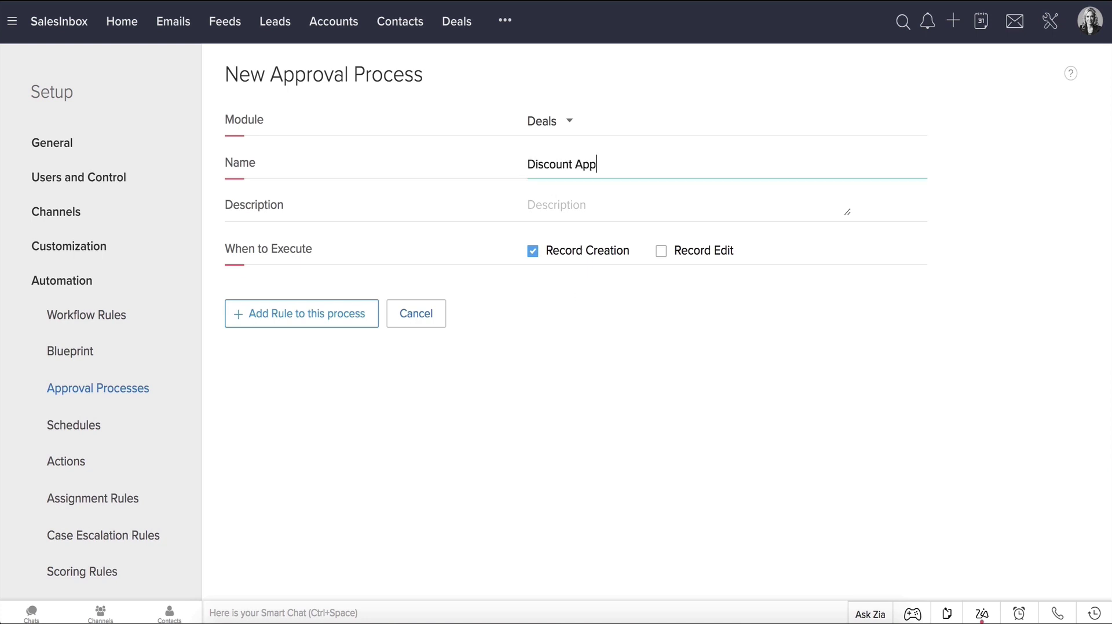
{"action": "left_click", "coordinate": [546, 200]}
{"action": "type", "text": "For approval from Manager and Sales Director to confirm higher discounts"}
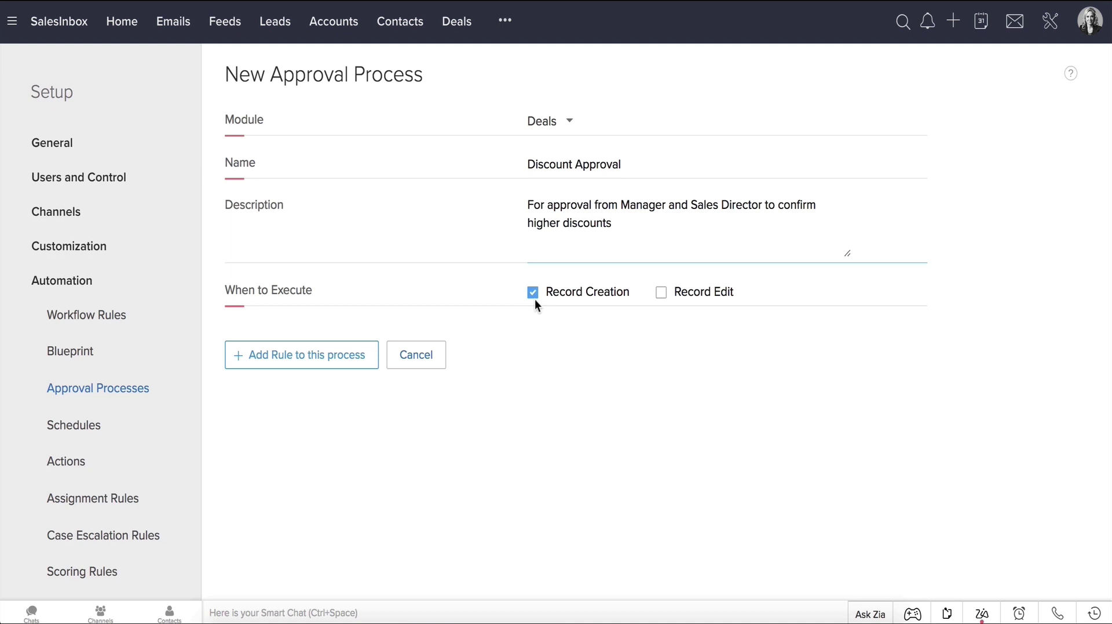
{"action": "left_click", "coordinate": [660, 296]}
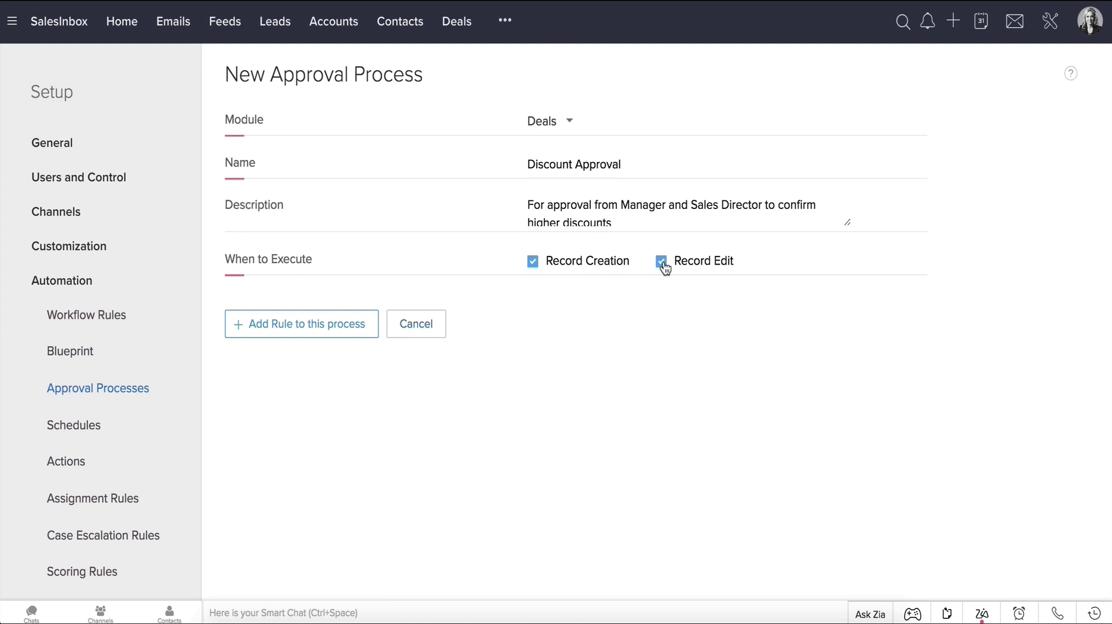
{"action": "left_click", "coordinate": [325, 327]}
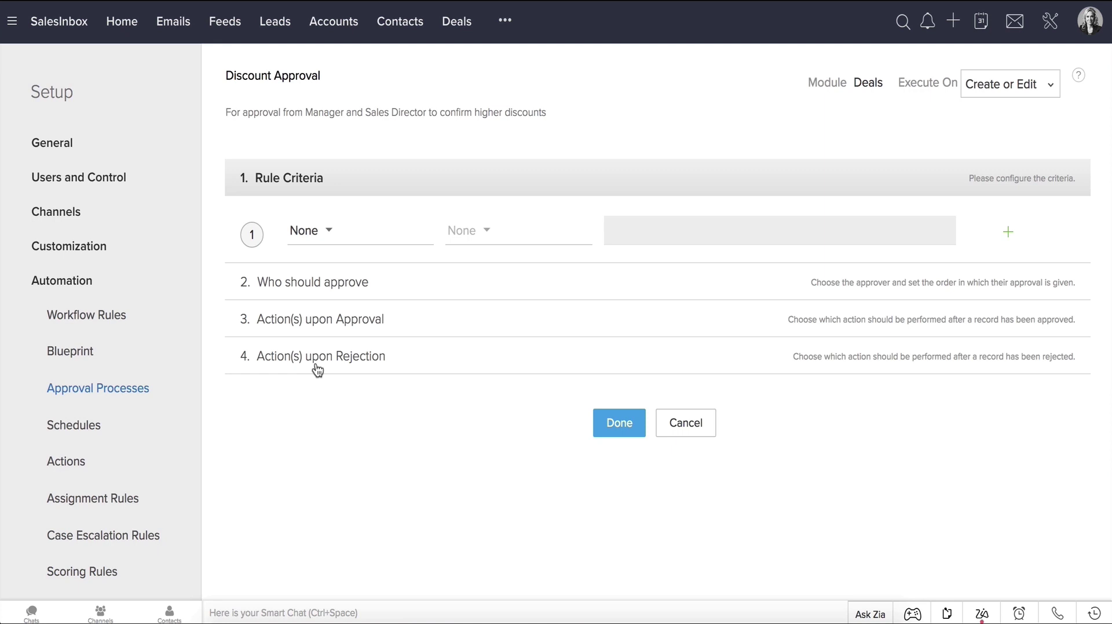
Set the first rule criterion to Discount greater than 10
{"action": "left_click", "coordinate": [329, 242]}
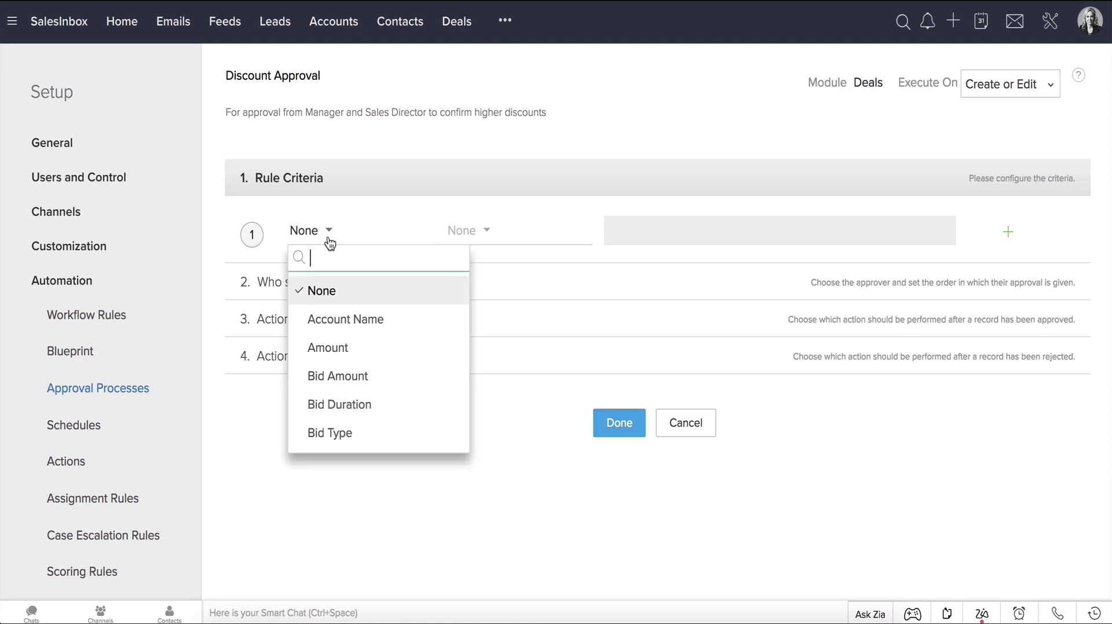
{"action": "type", "text": "Dis"}
{"action": "left_click", "coordinate": [348, 296]}
{"action": "left_click", "coordinate": [465, 239]}
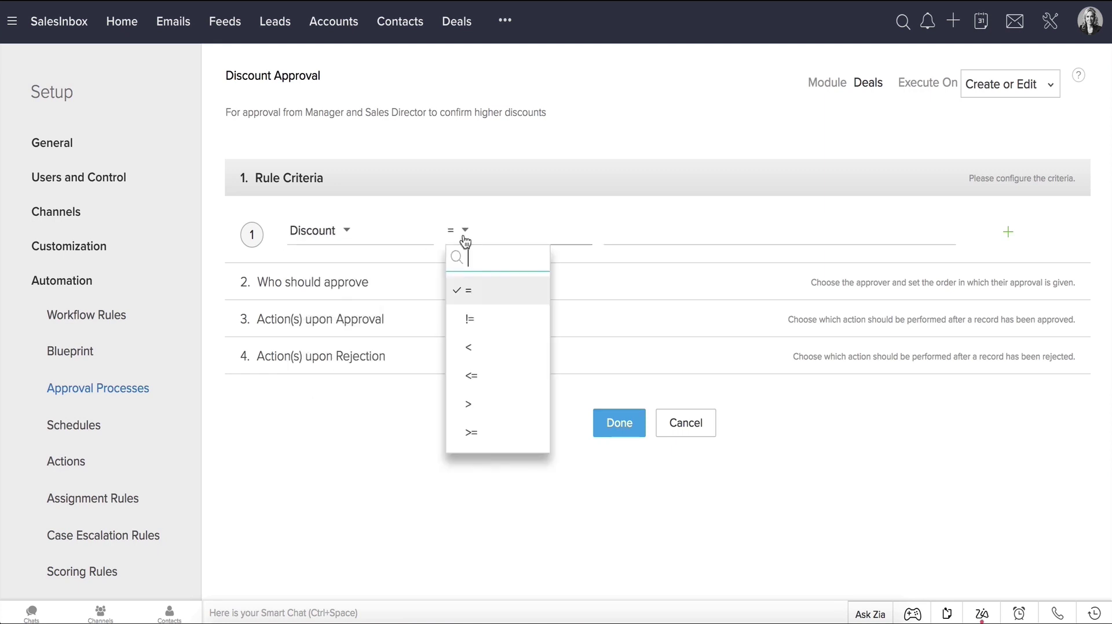
{"action": "left_click", "coordinate": [484, 403]}
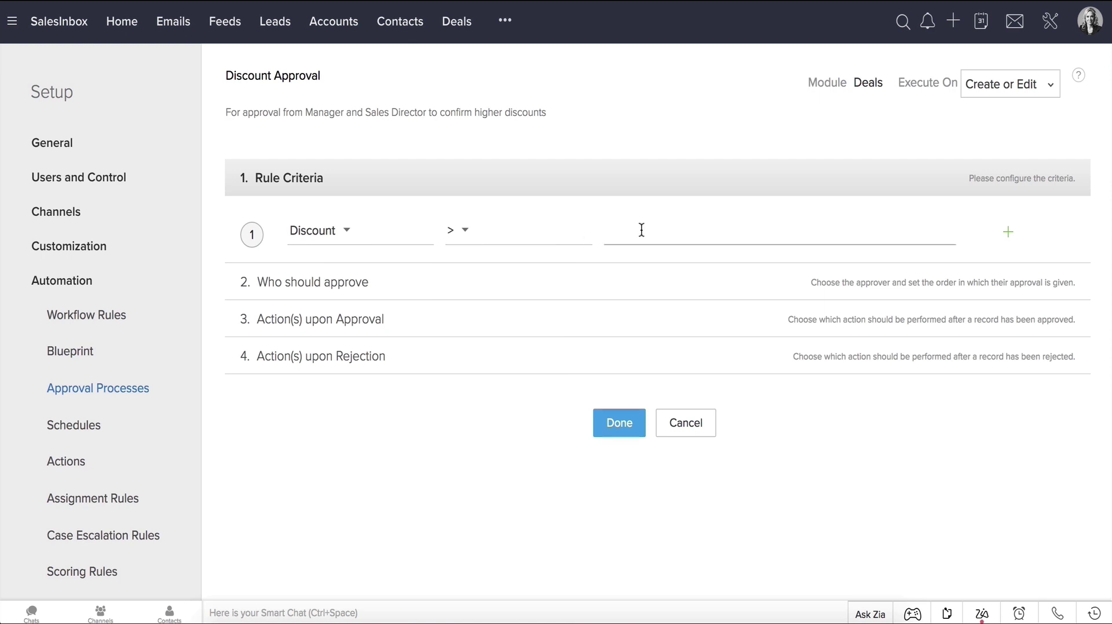
{"action": "left_click", "coordinate": [674, 230]}
{"action": "type", "text": "10"}
Add a second rule criterion, Product is iphone SC, and save the criteria pattern as (1 and 2)
{"action": "left_click", "coordinate": [1008, 238]}
{"action": "left_click", "coordinate": [301, 293]}
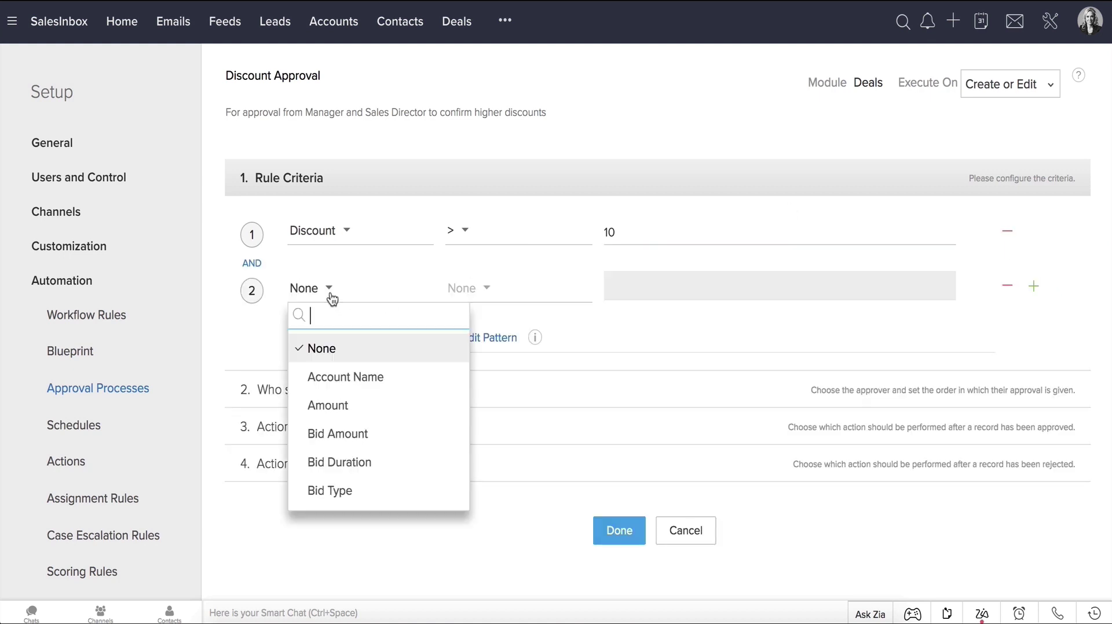
{"action": "type", "text": "pro"}
{"action": "key", "text": "Return"}
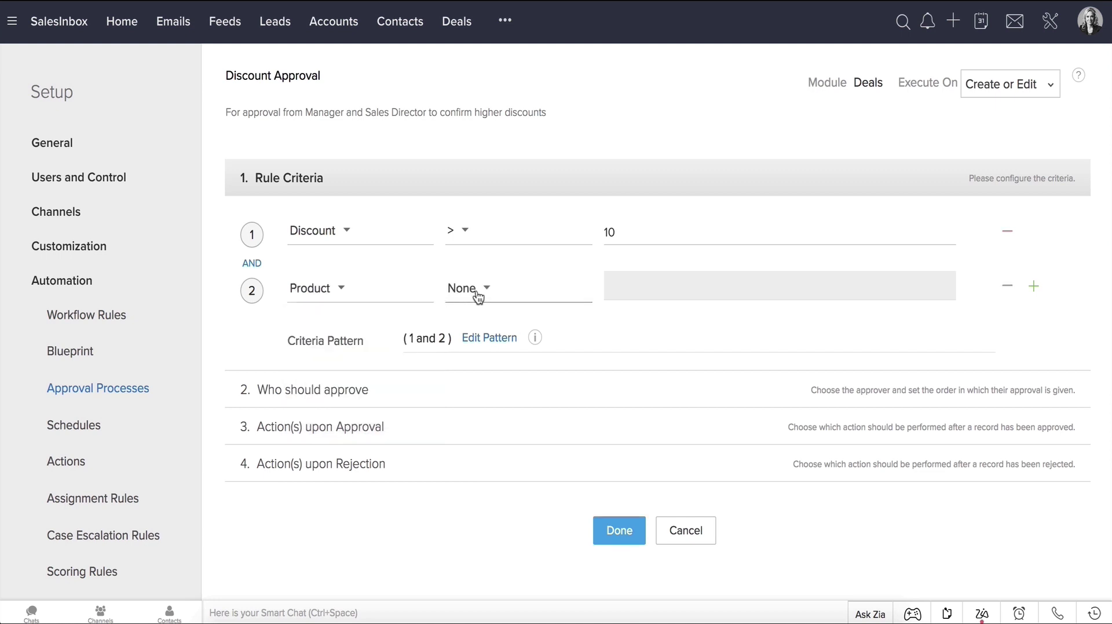
{"action": "left_click", "coordinate": [465, 289]}
{"action": "left_click", "coordinate": [486, 351]}
{"action": "left_click", "coordinate": [638, 288]}
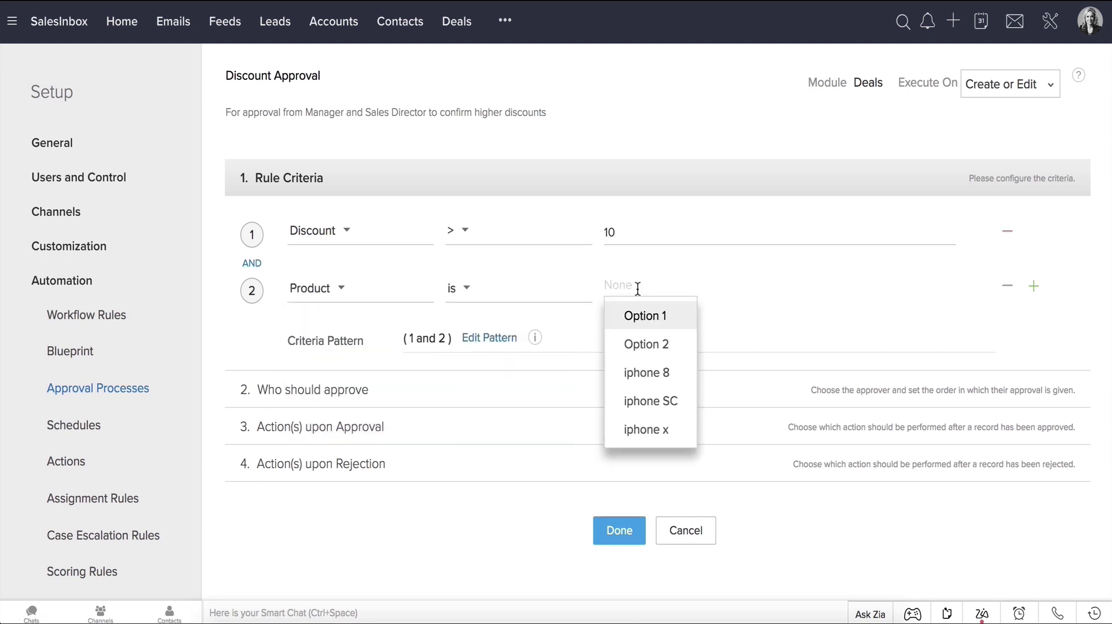
{"action": "left_click", "coordinate": [649, 401]}
{"action": "left_click", "coordinate": [580, 315]}
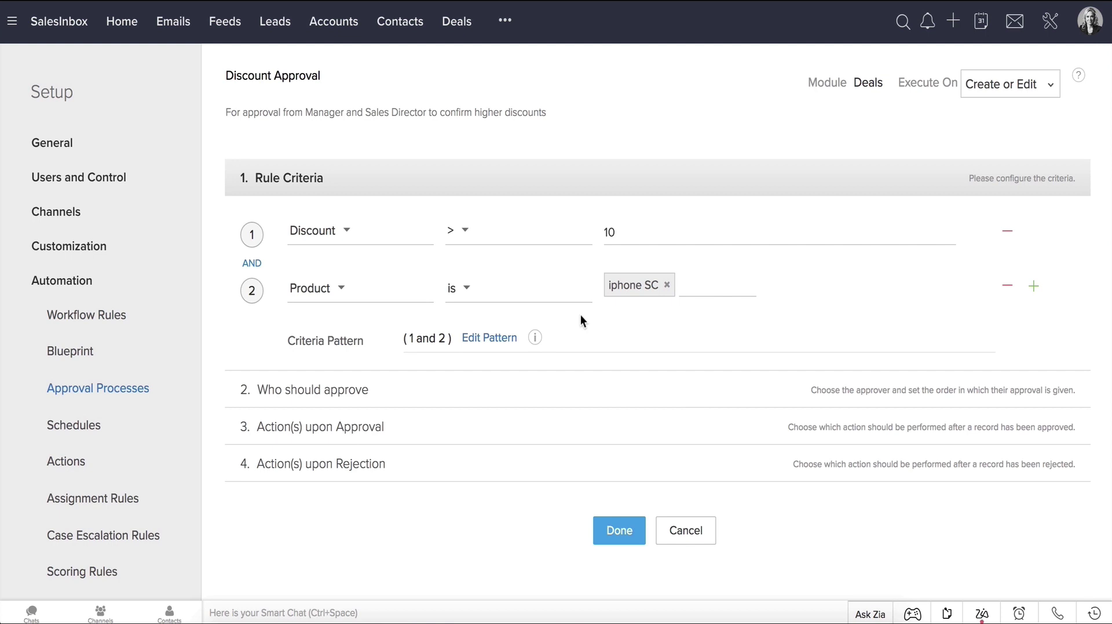
{"action": "left_click", "coordinate": [489, 339]}
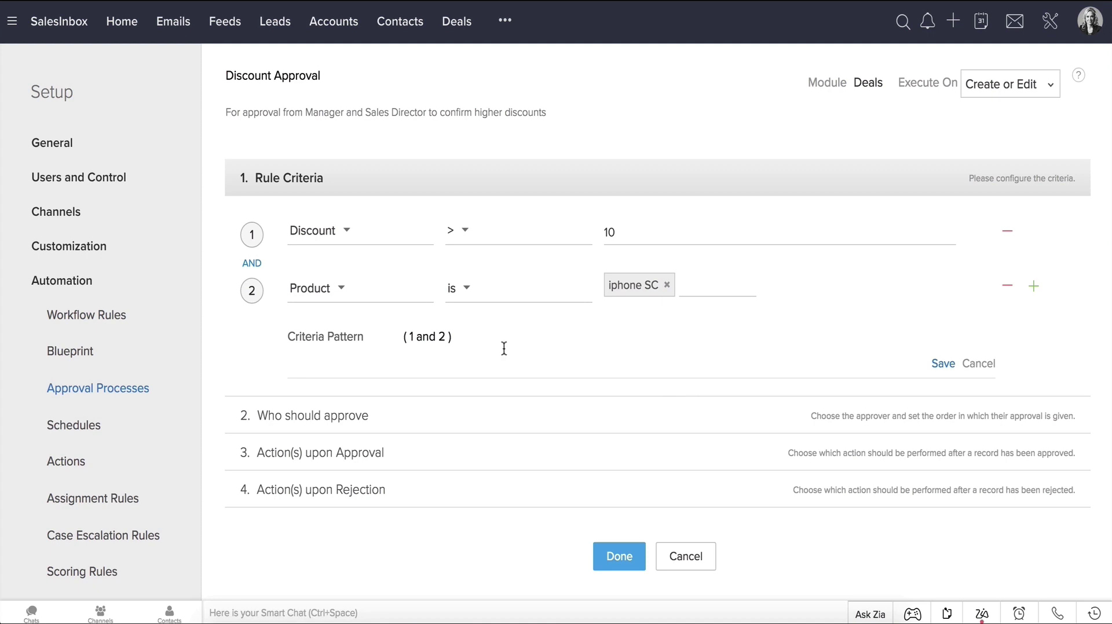
{"action": "left_click", "coordinate": [945, 364]}
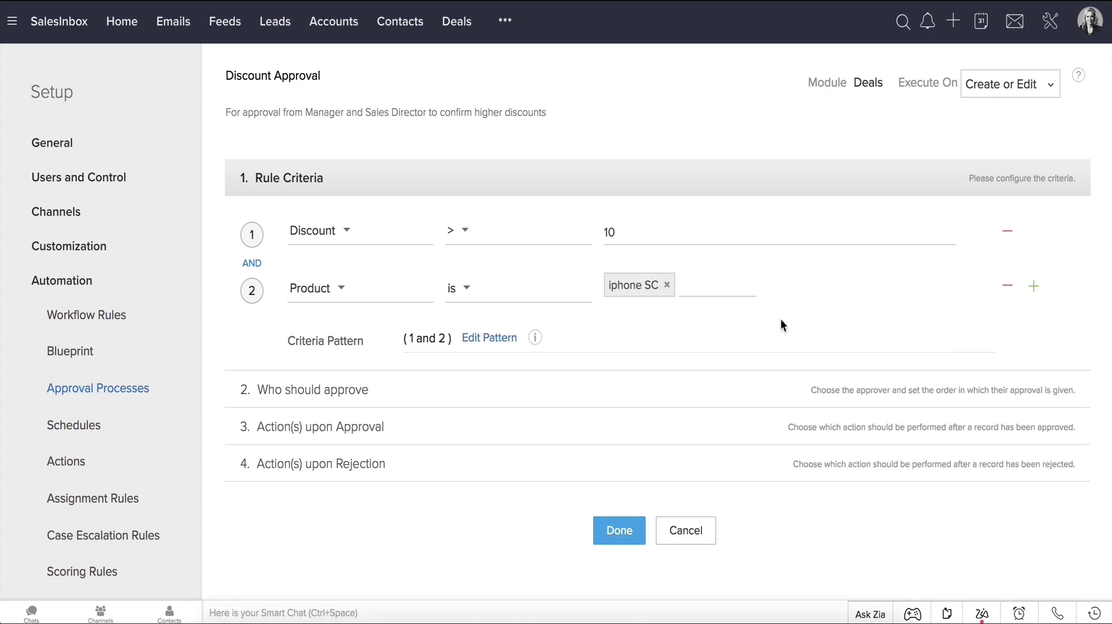
Set the approvers to Up to 2 Levels, requiring everyone's approval in Parallel order
{"action": "left_click", "coordinate": [348, 393]}
{"action": "left_click", "coordinate": [322, 325]}
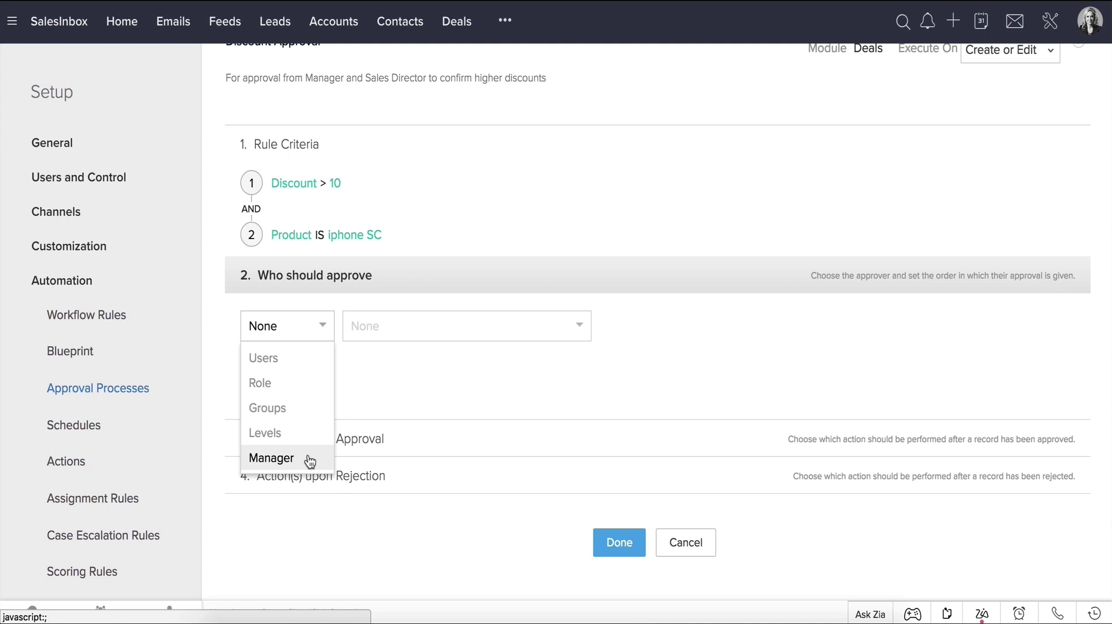
{"action": "left_click", "coordinate": [307, 433]}
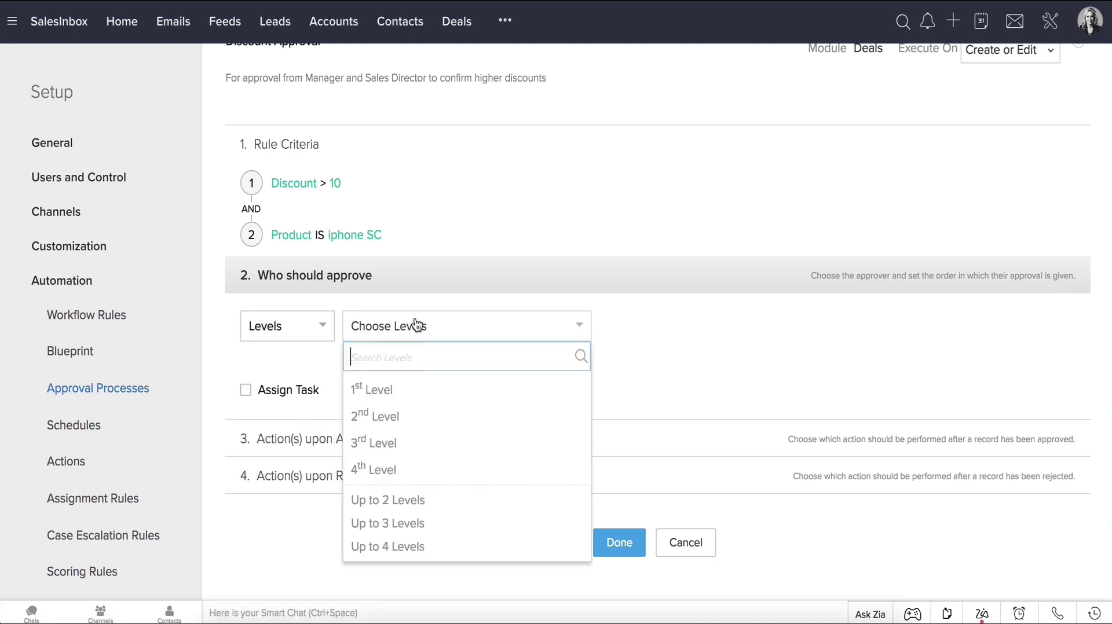
{"action": "left_click", "coordinate": [427, 498]}
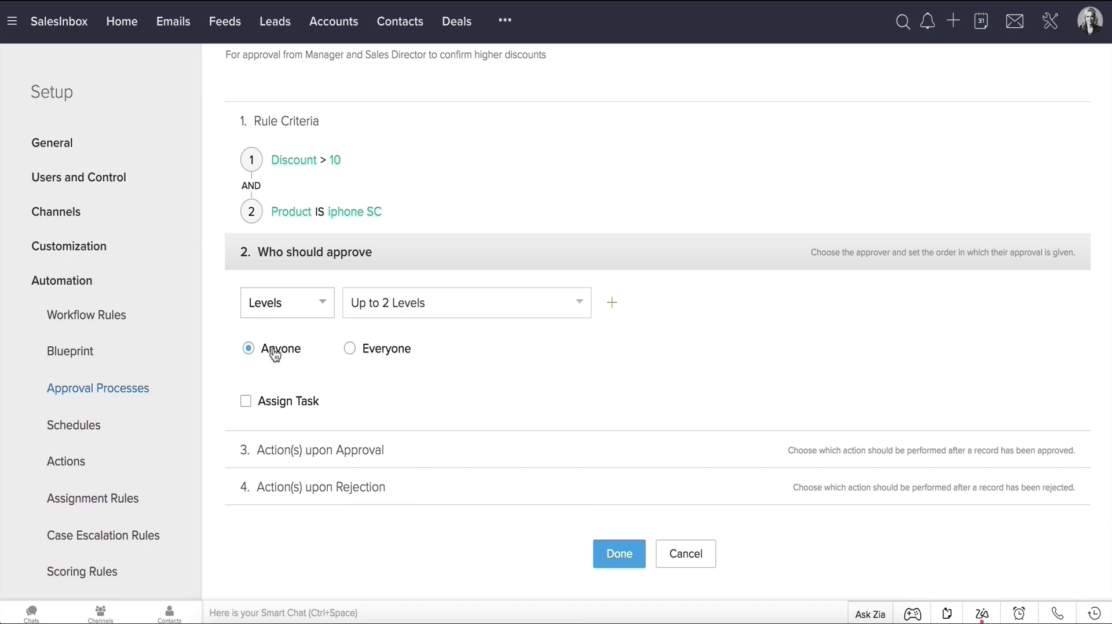
{"action": "left_click", "coordinate": [350, 350]}
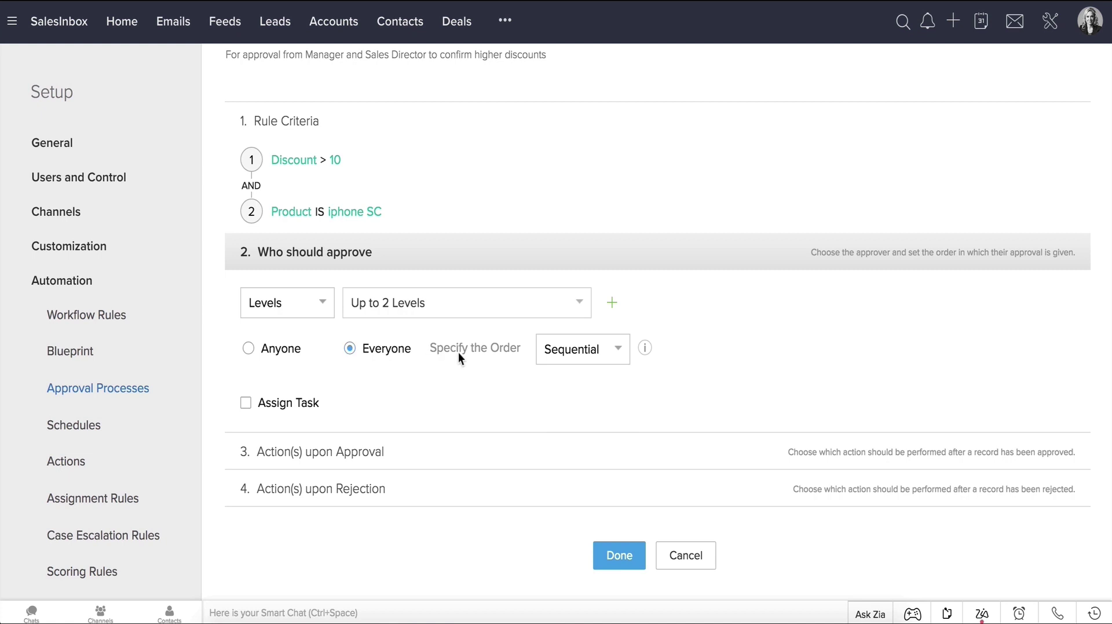
{"action": "left_click", "coordinate": [619, 356]}
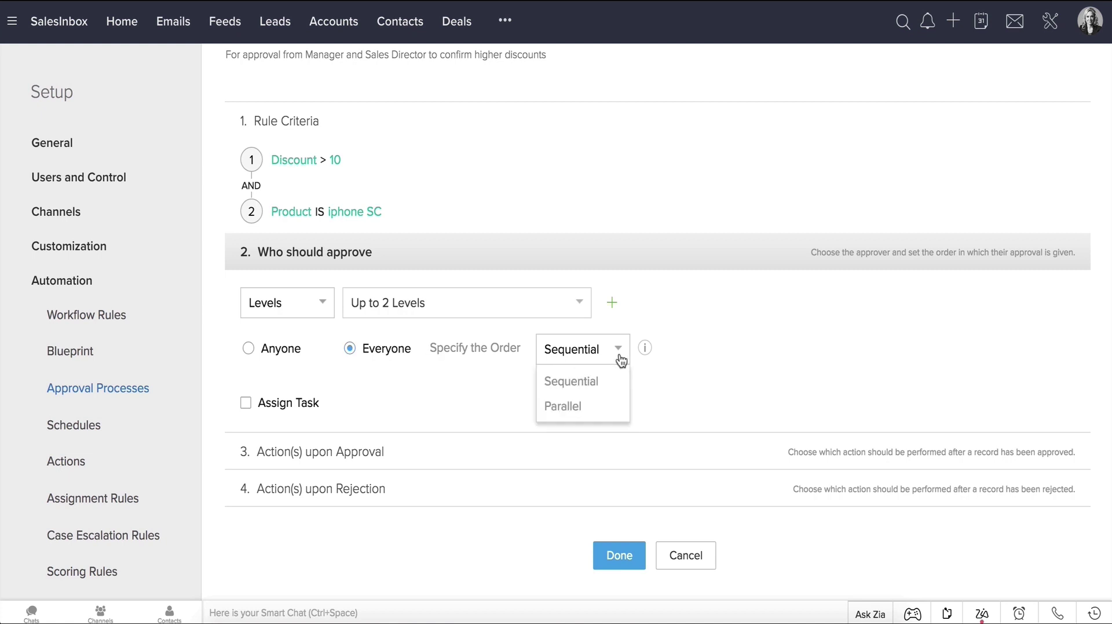
{"action": "left_click", "coordinate": [593, 407]}
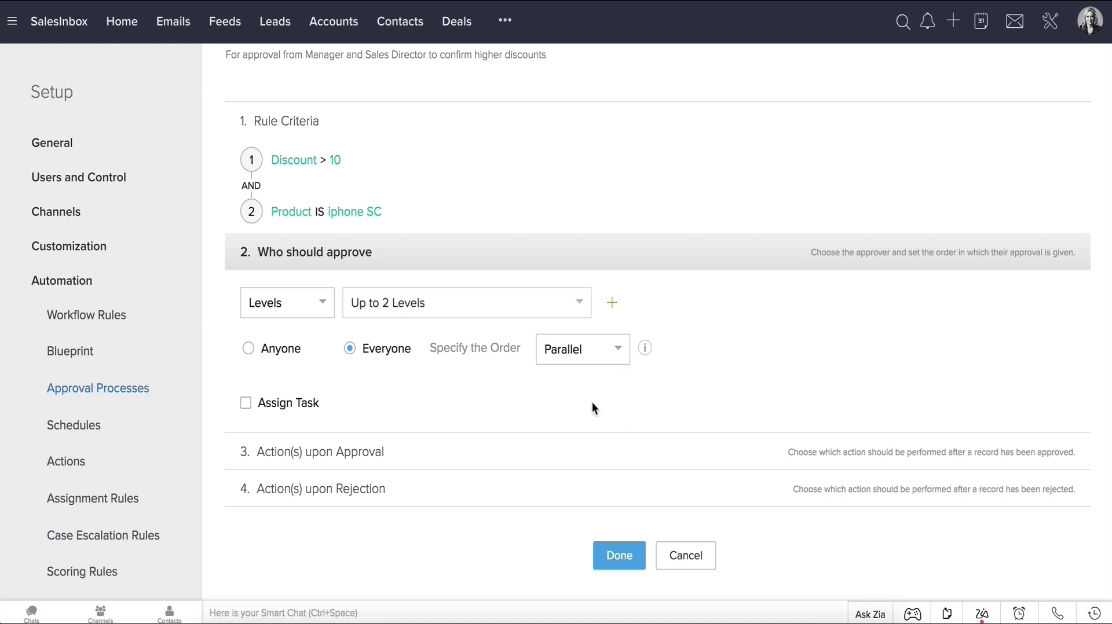
{"action": "mouse_move", "coordinate": [645, 354]}
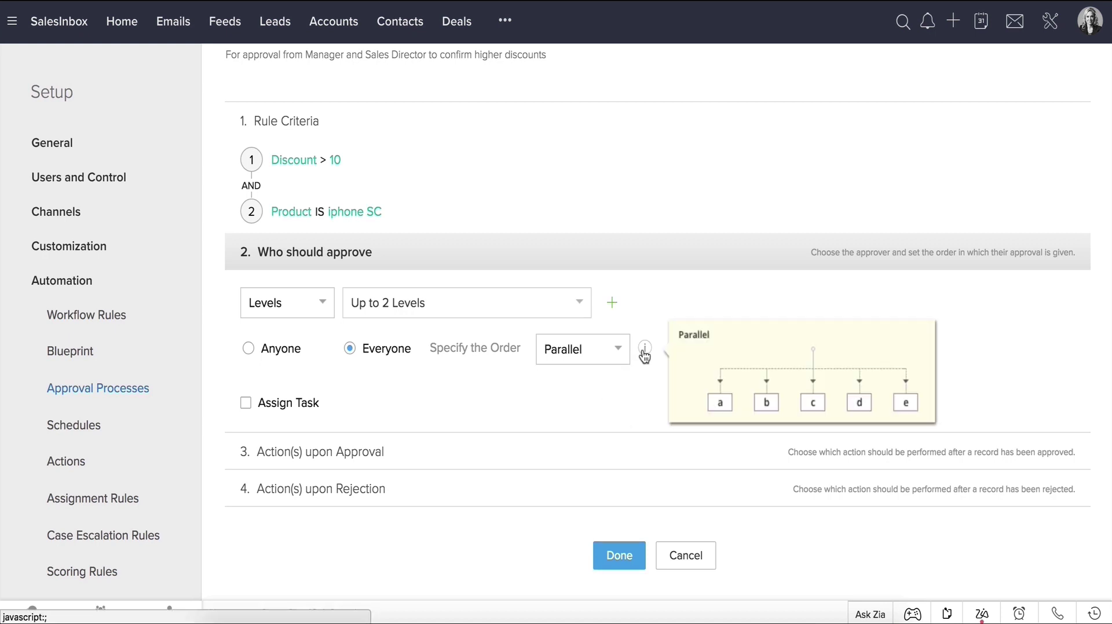
Assign the Discount Approval task to the approvers, due in 2 days with High priority, and save and associate it
{"action": "left_click", "coordinate": [245, 406]}
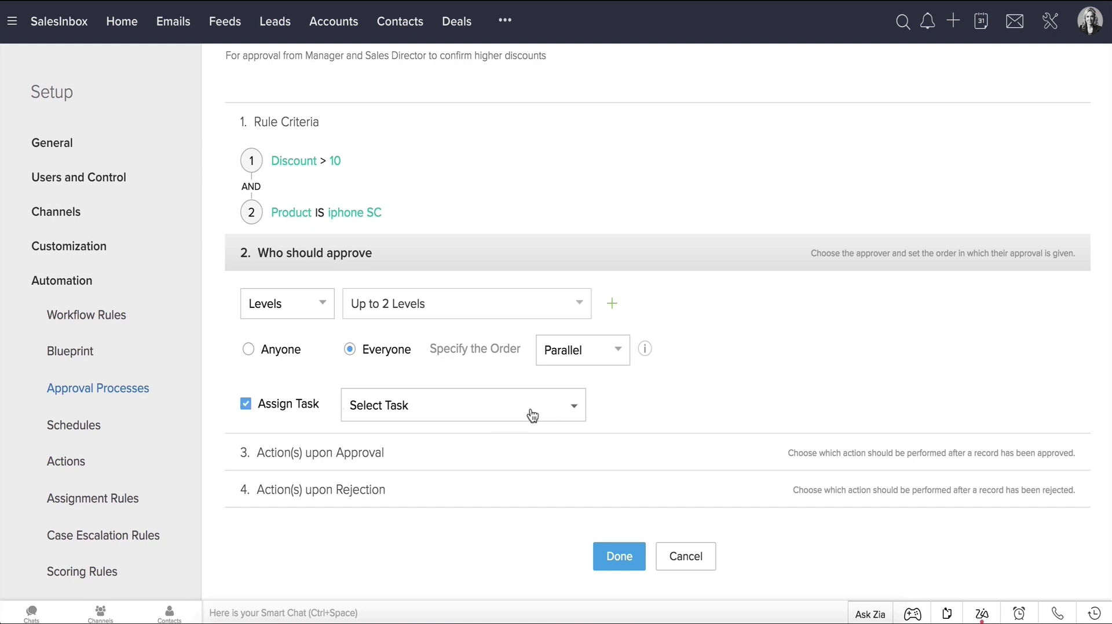
{"action": "left_click", "coordinate": [564, 405]}
{"action": "left_click", "coordinate": [466, 432]}
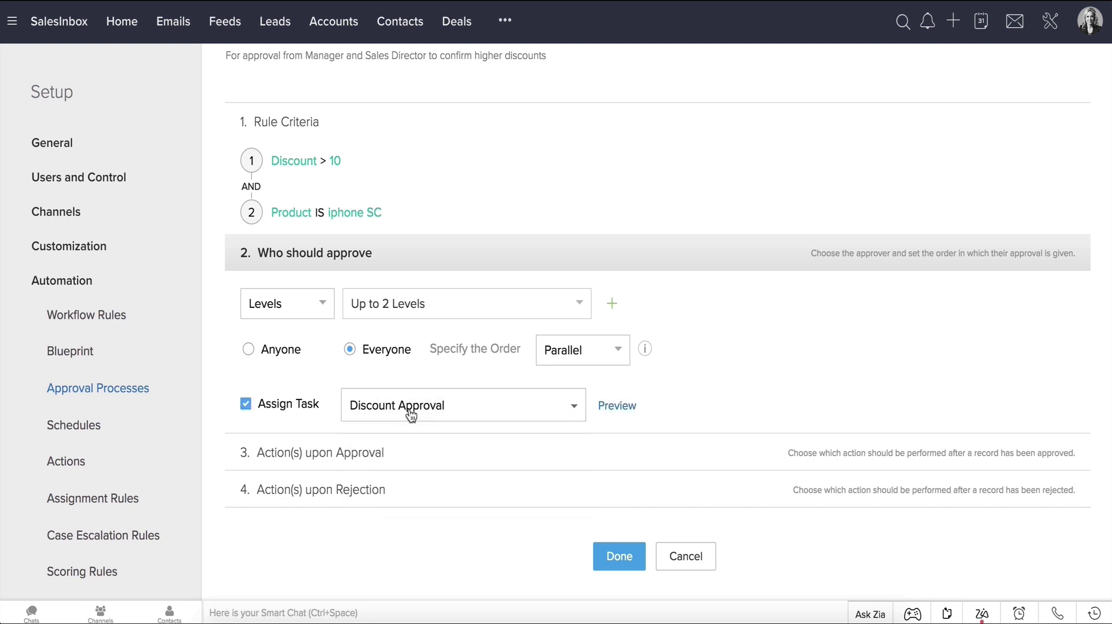
{"action": "left_click", "coordinate": [603, 405]}
{"action": "left_click", "coordinate": [527, 176]}
{"action": "left_click", "coordinate": [546, 256]}
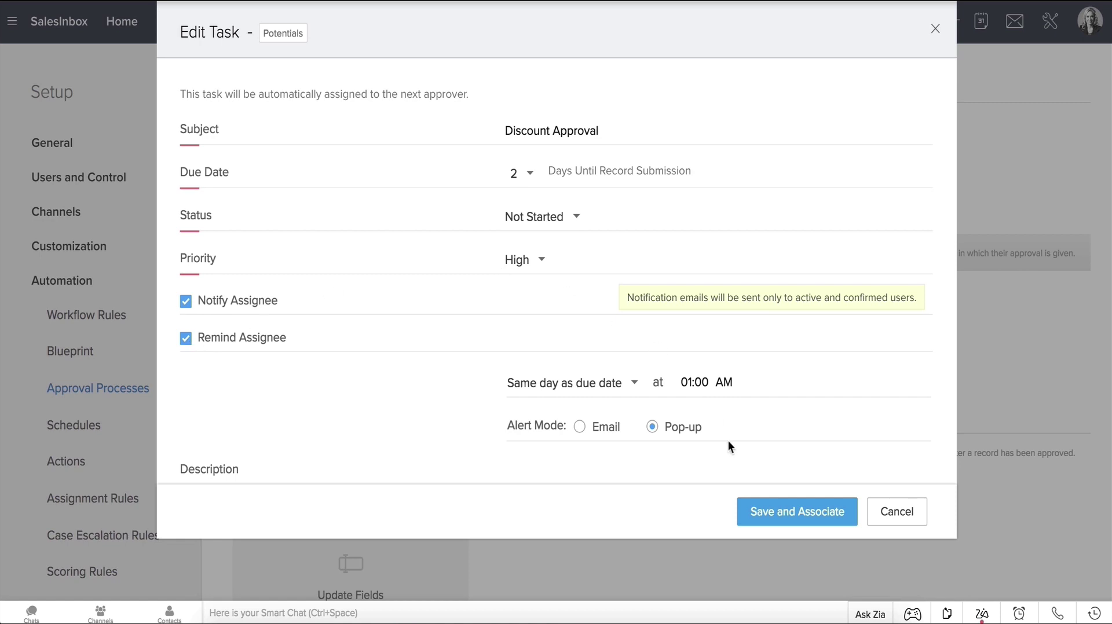
{"action": "left_click", "coordinate": [750, 512]}
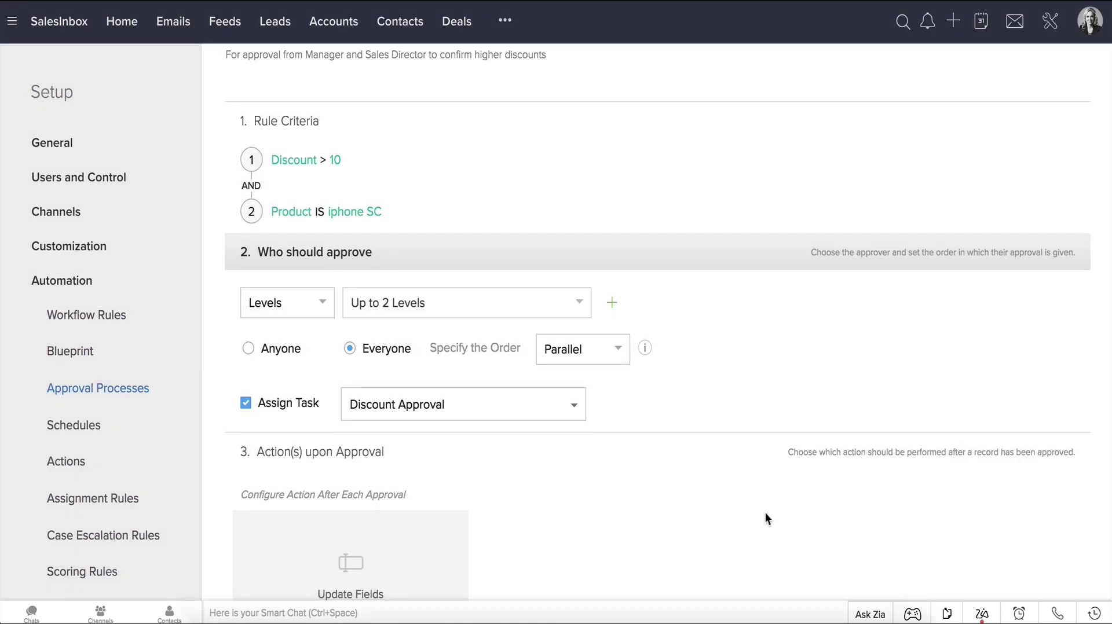
Add a field update after each approval that sets Deal State to Discount Accepted on 1st approval and Discount Approved on 2nd approval
{"action": "scroll", "coordinate": [430, 381], "scroll_direction": "down", "scroll_amount": 2}
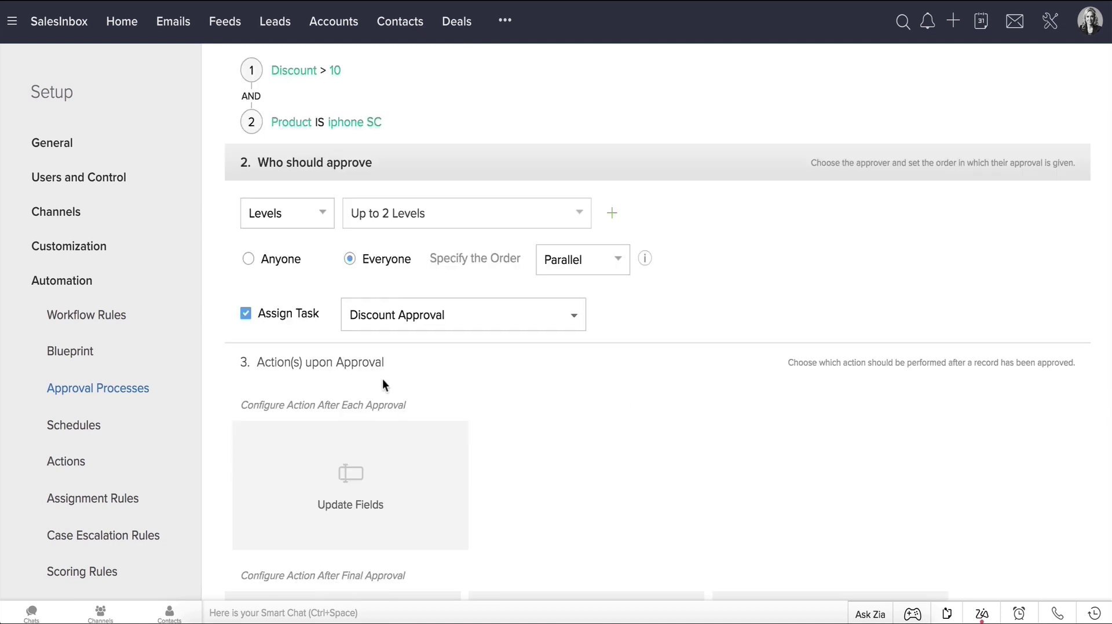
{"action": "left_click", "coordinate": [356, 479]}
{"action": "left_click", "coordinate": [566, 102]}
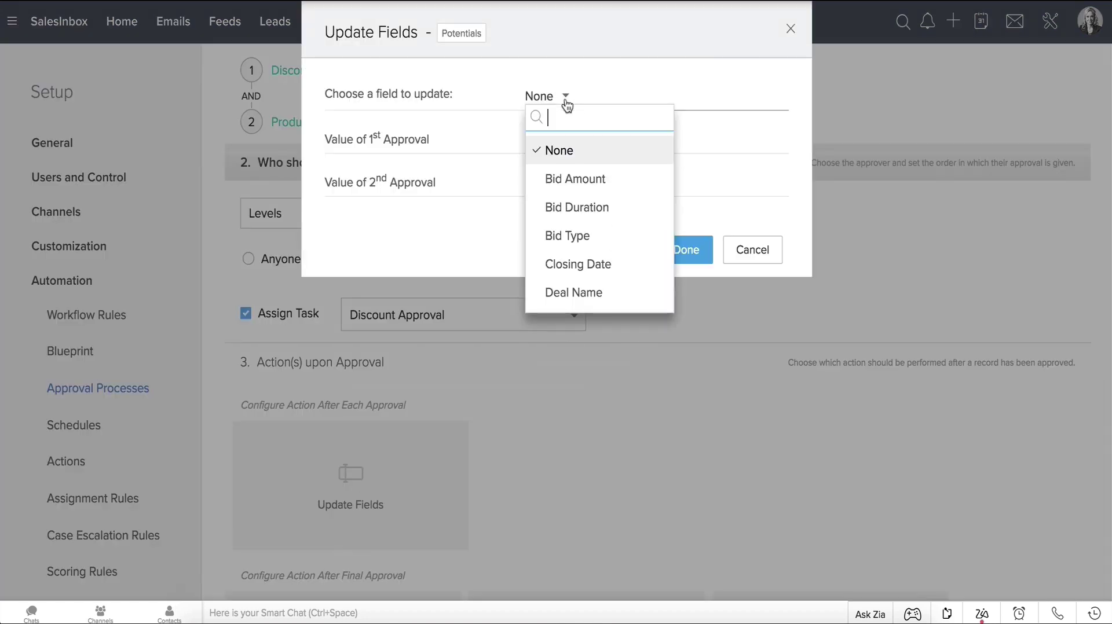
{"action": "type", "text": "de"}
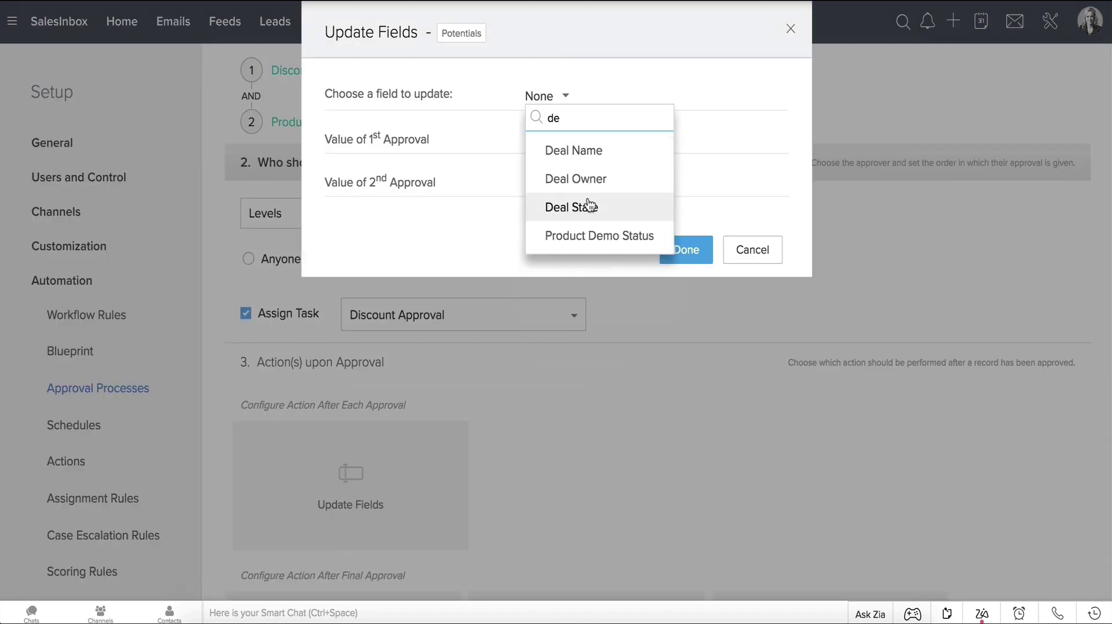
{"action": "key", "text": "Return"}
{"action": "left_click", "coordinate": [575, 146]}
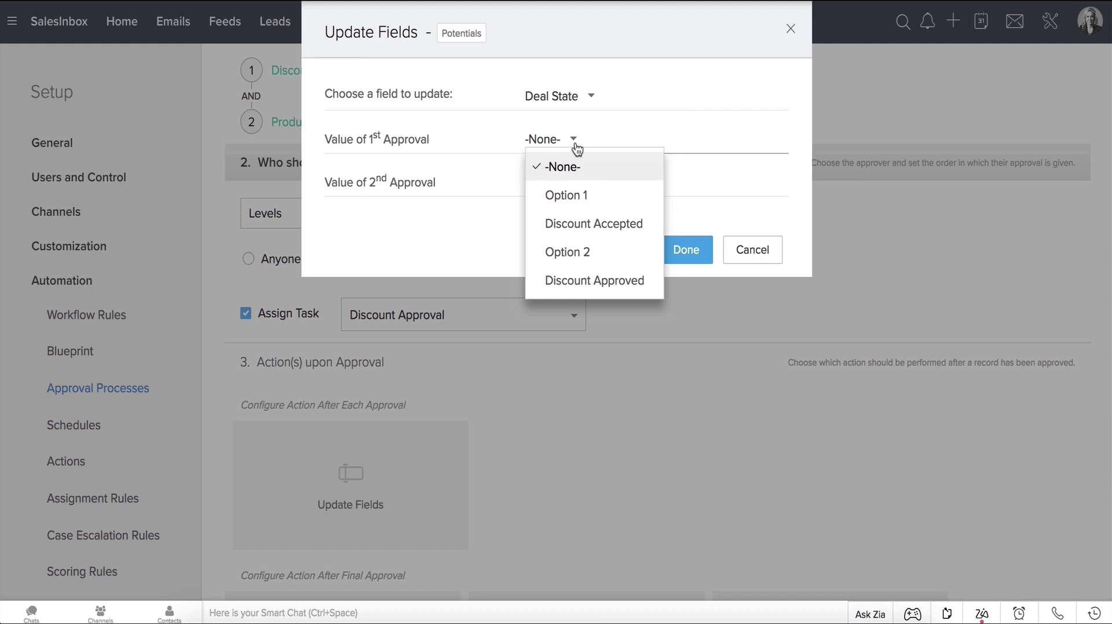
{"action": "left_click", "coordinate": [588, 221]}
{"action": "left_click", "coordinate": [553, 184]}
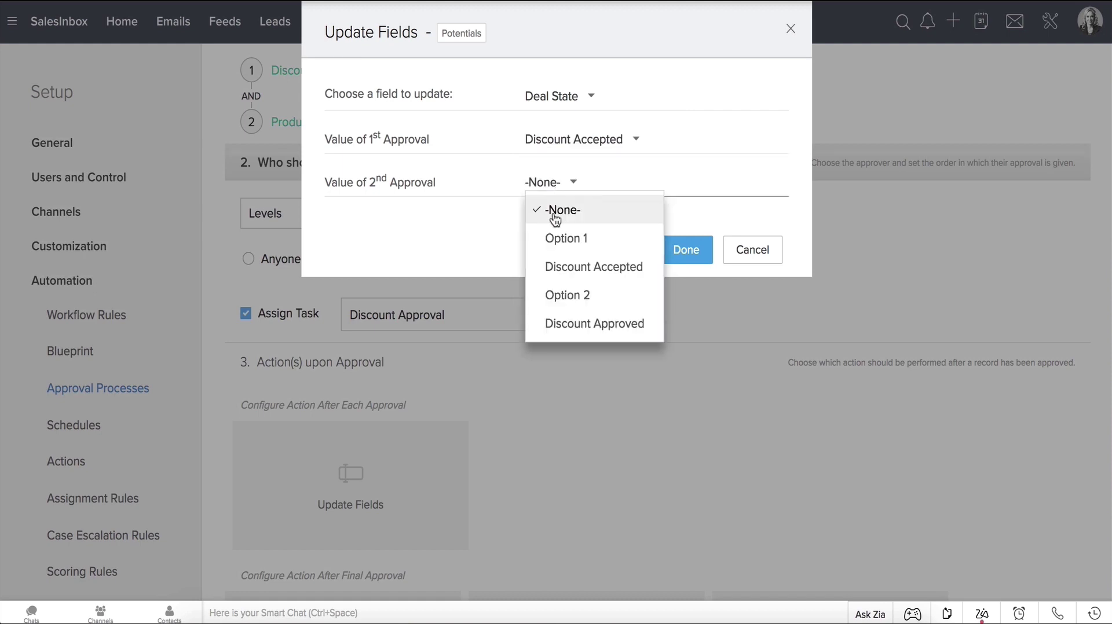
{"action": "left_click", "coordinate": [570, 325]}
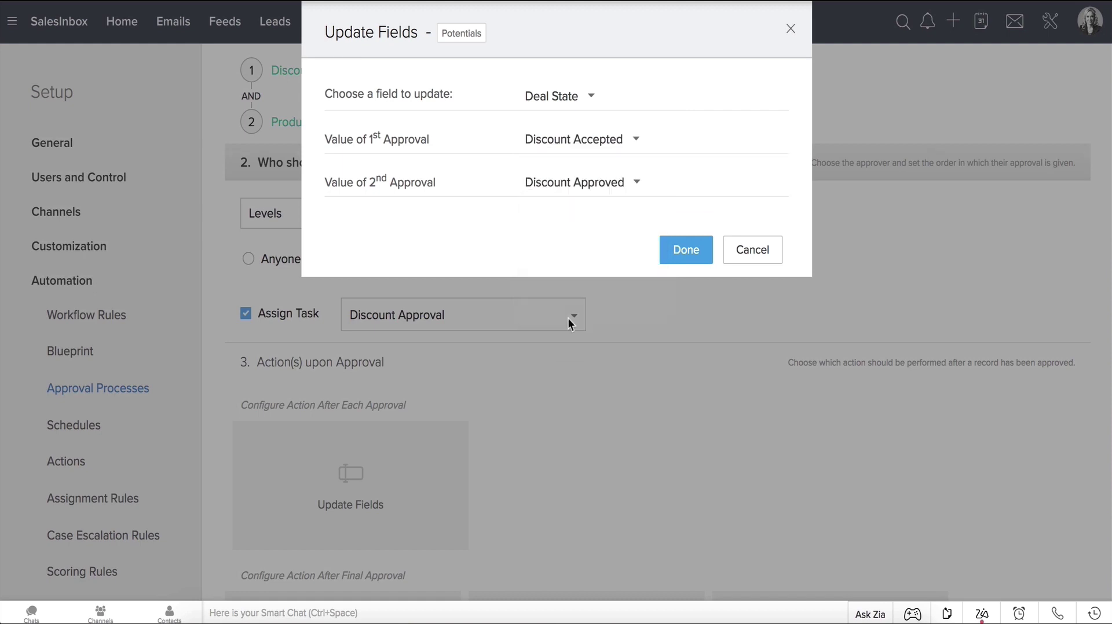
{"action": "left_click", "coordinate": [687, 250]}
Associate the existing task Call customer to confirm deal as an action after final approval
{"action": "scroll", "coordinate": [640, 405], "scroll_direction": "down", "scroll_amount": 3}
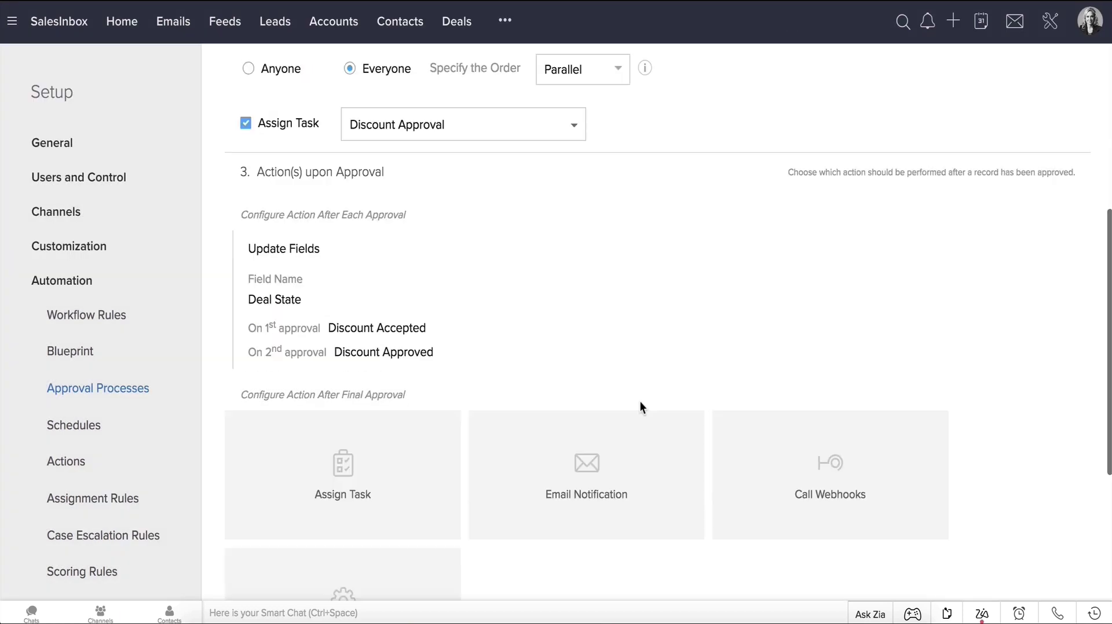
{"action": "scroll", "coordinate": [550, 382], "scroll_direction": "down", "scroll_amount": 1}
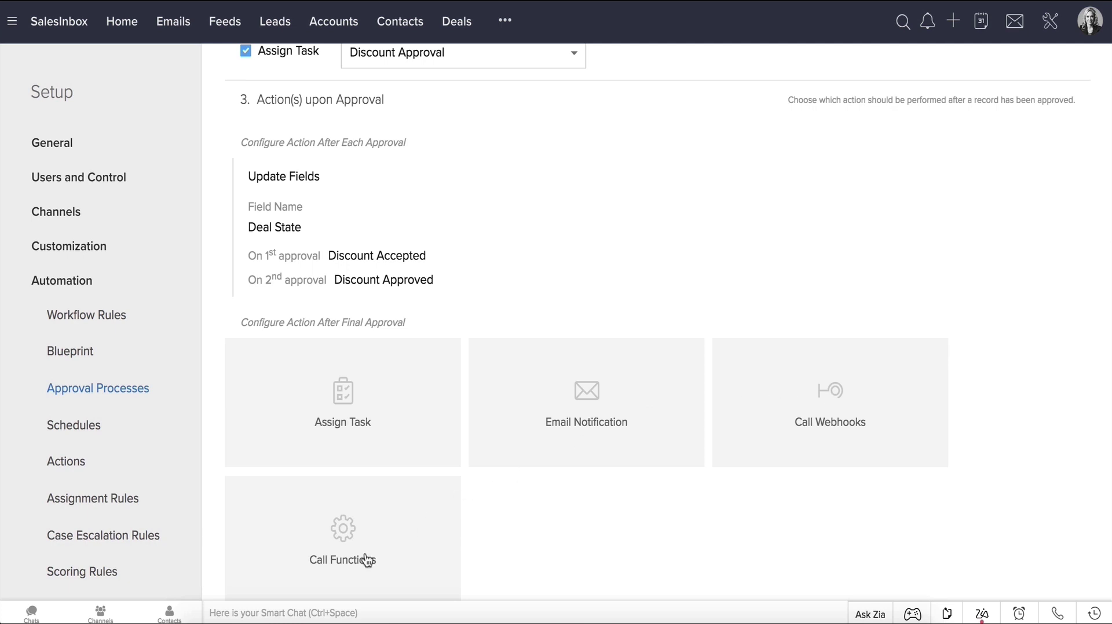
{"action": "left_click", "coordinate": [337, 429]}
{"action": "left_click", "coordinate": [197, 230]}
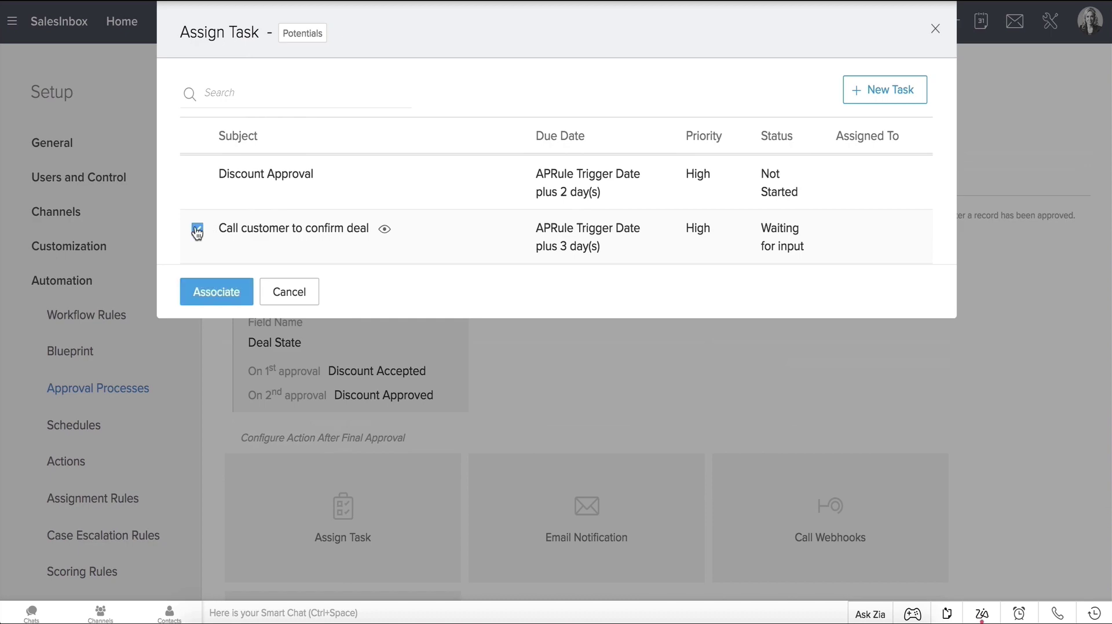
{"action": "left_click", "coordinate": [227, 300]}
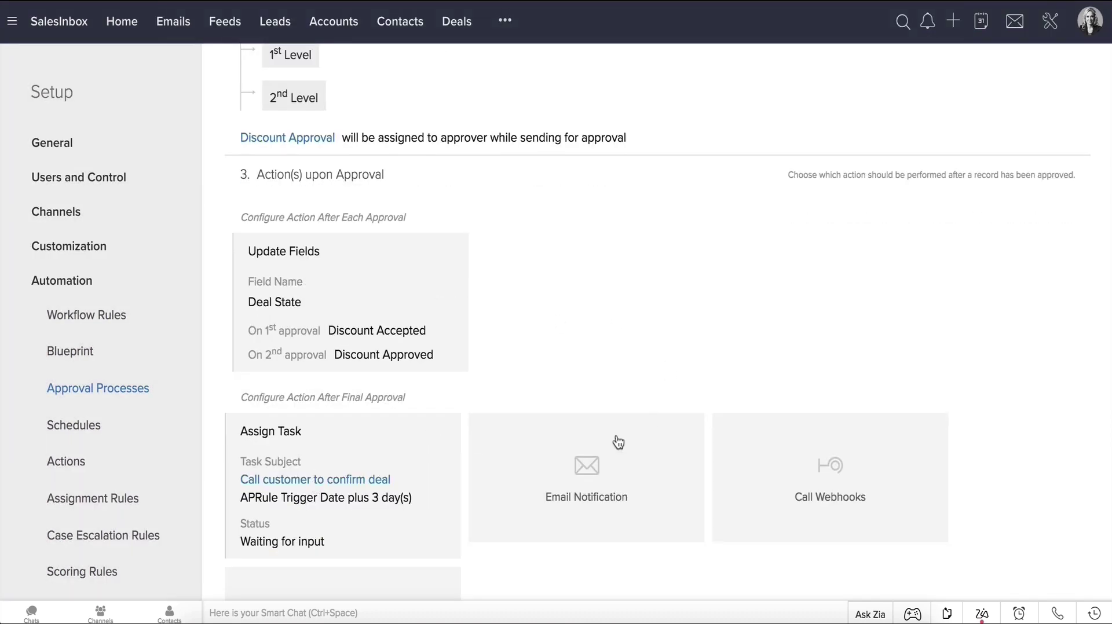
Associate the Discount approved email notification as an action after final approval
{"action": "left_click", "coordinate": [597, 476]}
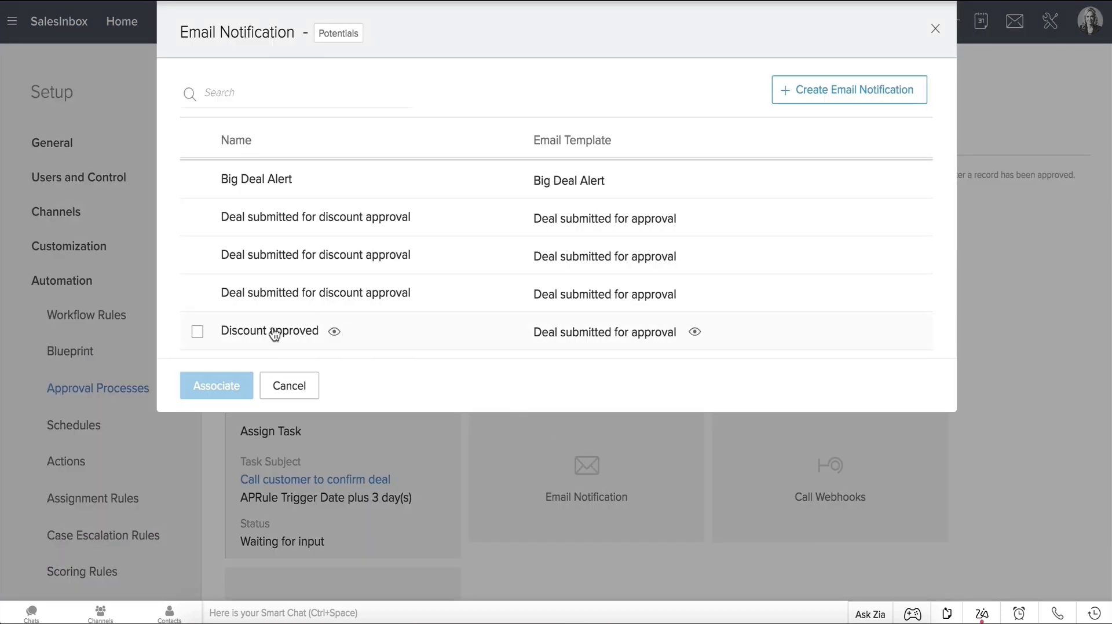
{"action": "left_click", "coordinate": [198, 336]}
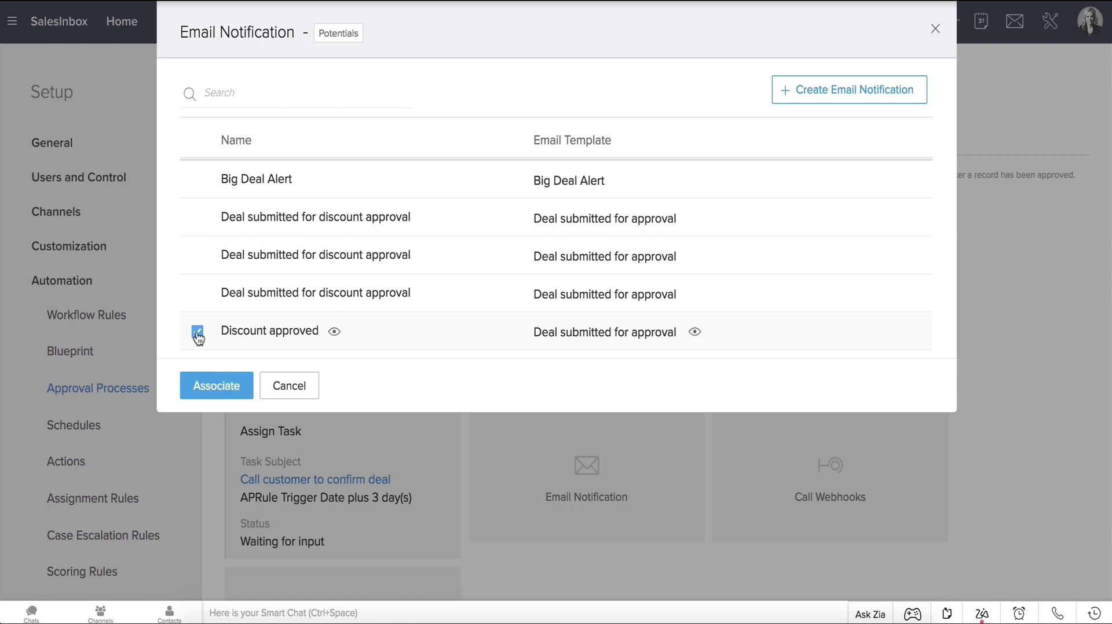
{"action": "left_click", "coordinate": [207, 387]}
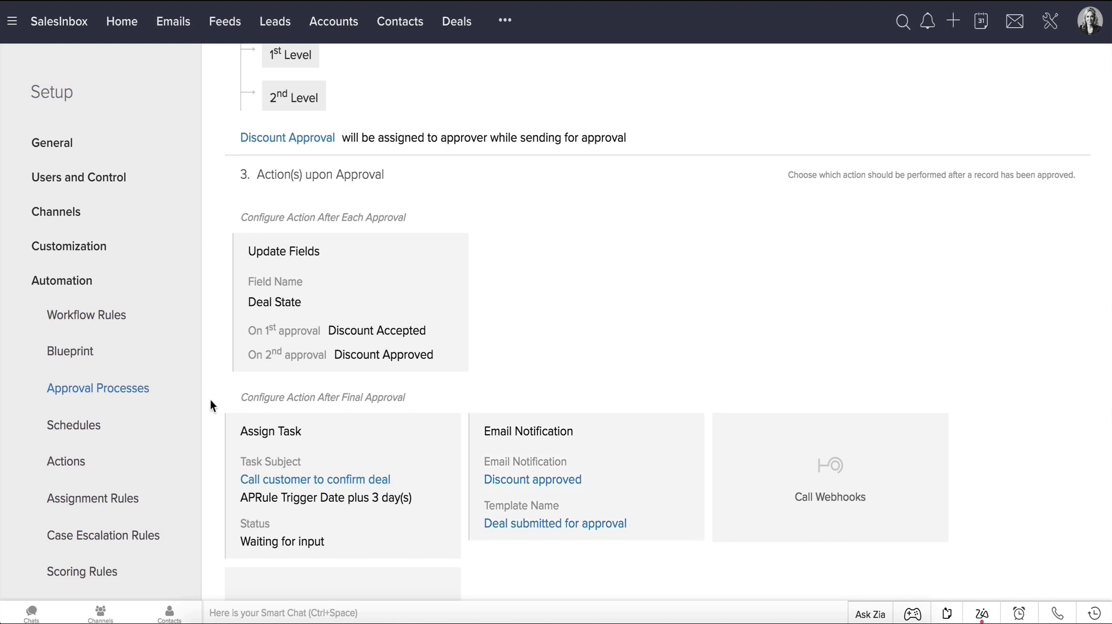
Add a rejection email alert to Requester's Manager and Everyone Approved, using the Discount Rejected template for them and the requester
{"action": "scroll", "coordinate": [210, 399], "scroll_direction": "down", "scroll_amount": 5}
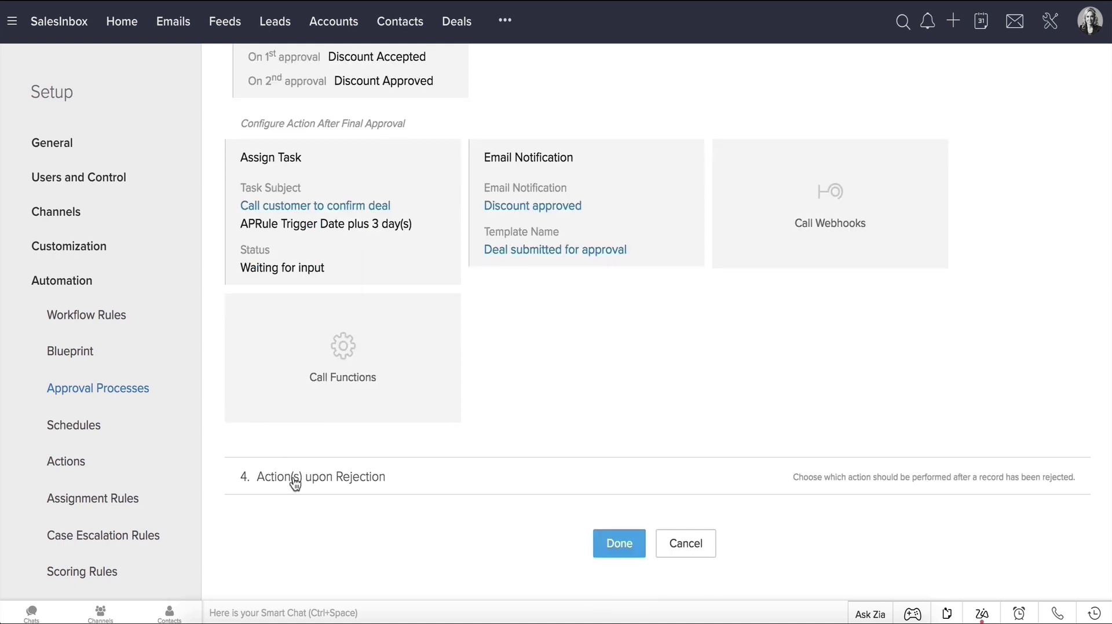
{"action": "left_click", "coordinate": [296, 484]}
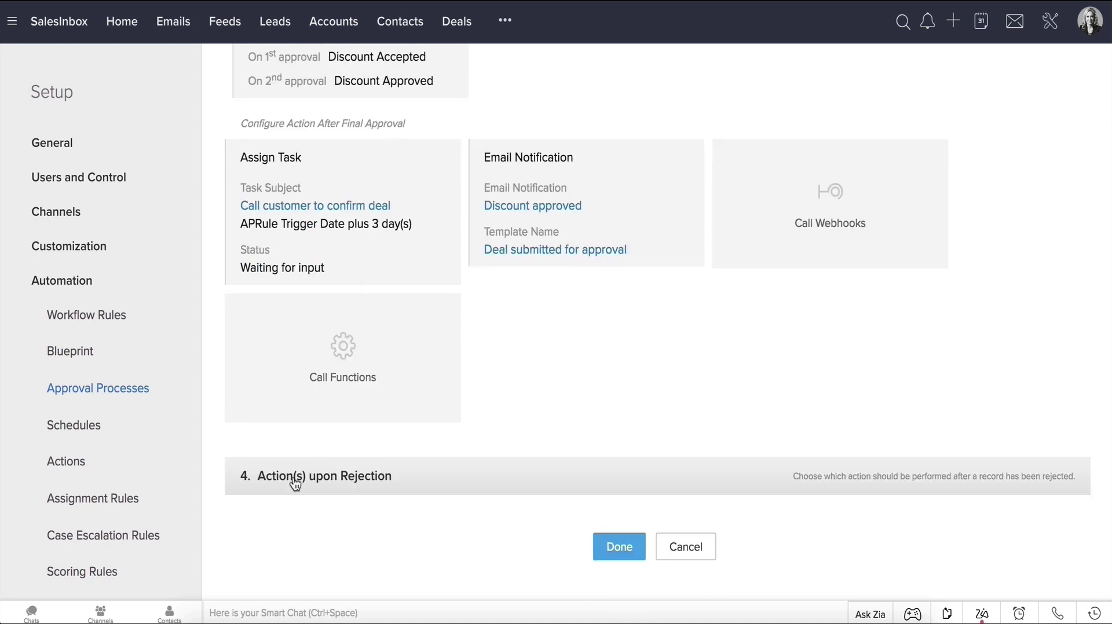
{"action": "scroll", "coordinate": [295, 484], "scroll_direction": "down", "scroll_amount": 2}
{"action": "scroll", "coordinate": [295, 484], "scroll_direction": "down", "scroll_amount": 2}
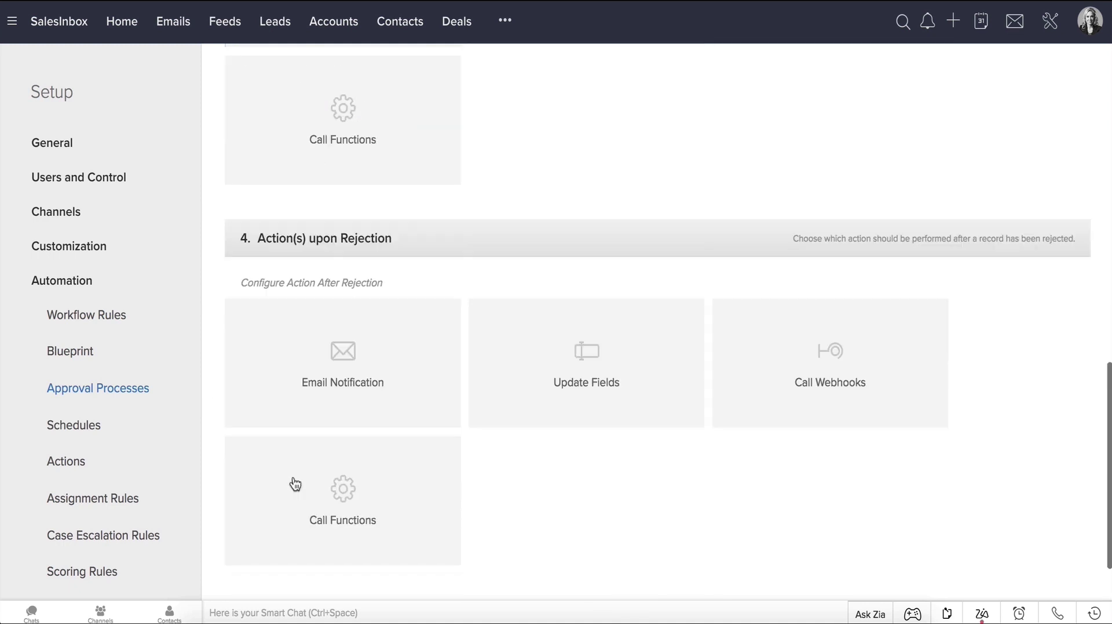
{"action": "scroll", "coordinate": [225, 452], "scroll_direction": "down", "scroll_amount": 1}
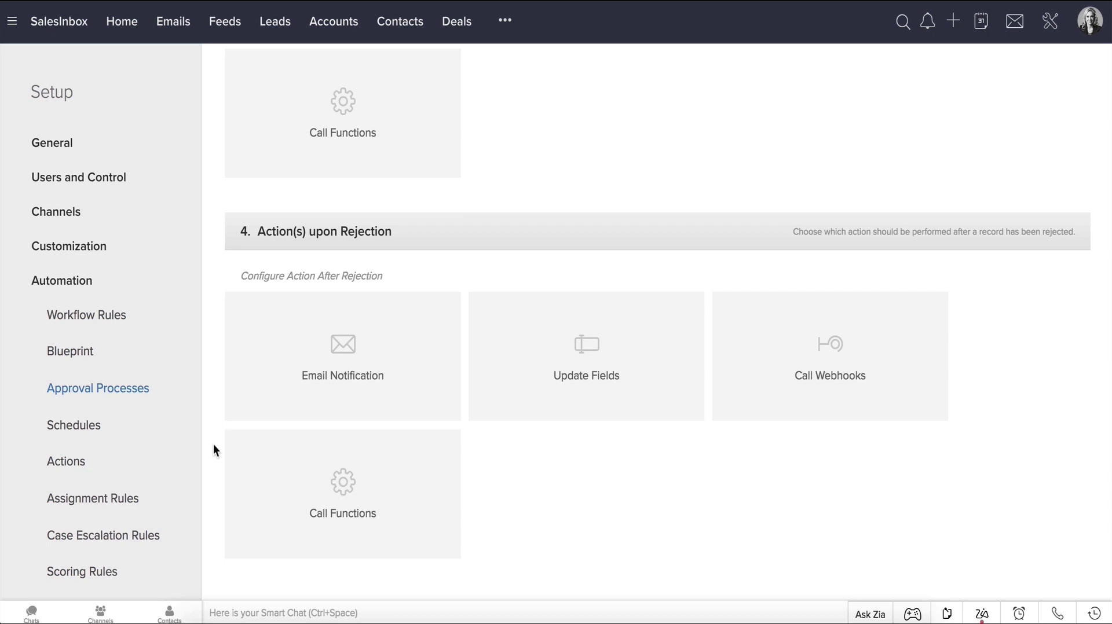
{"action": "left_click", "coordinate": [343, 379]}
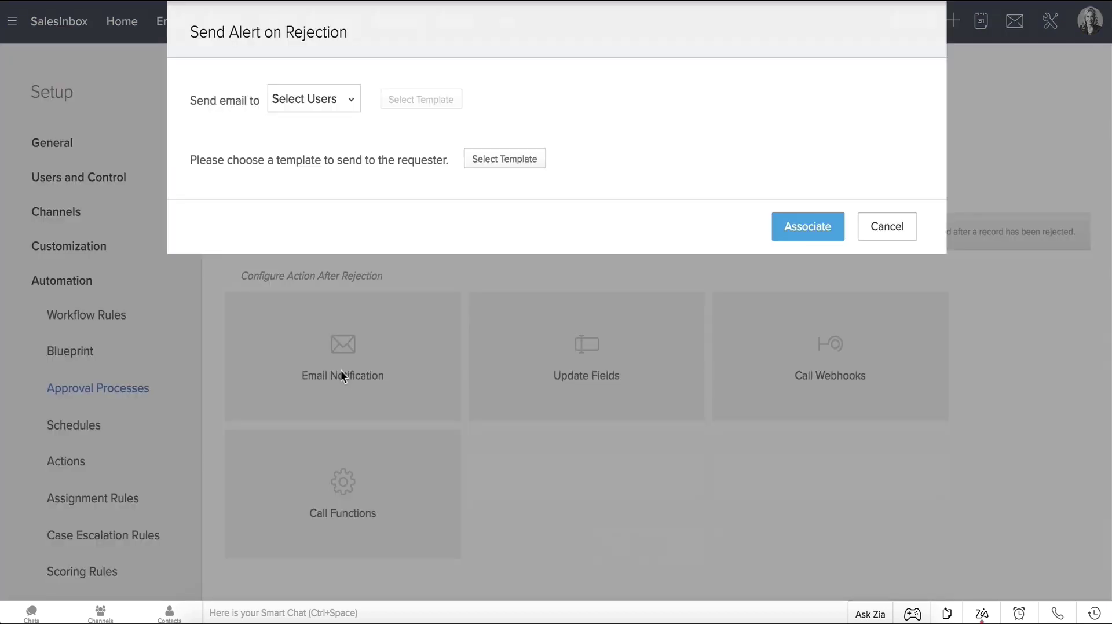
{"action": "left_click", "coordinate": [348, 106]}
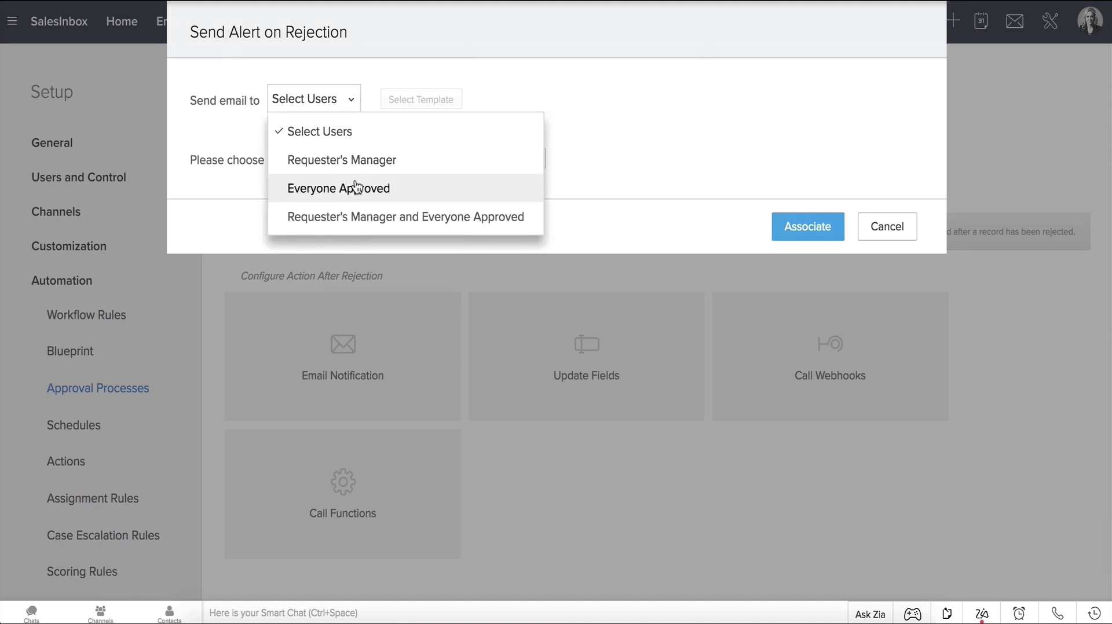
{"action": "left_click", "coordinate": [367, 217]}
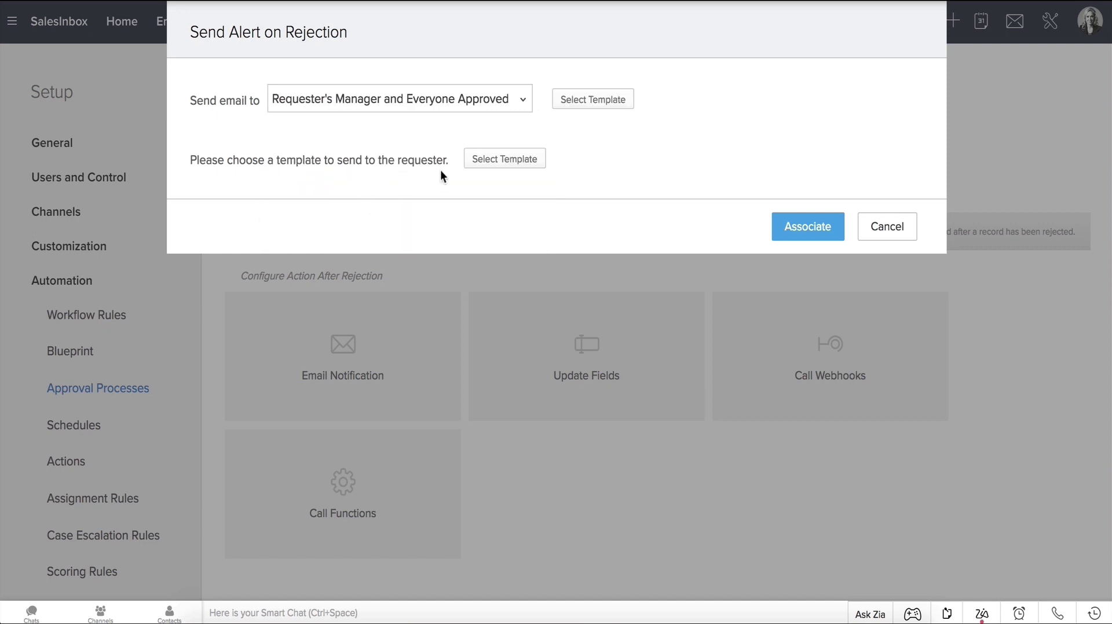
{"action": "left_click", "coordinate": [500, 162]}
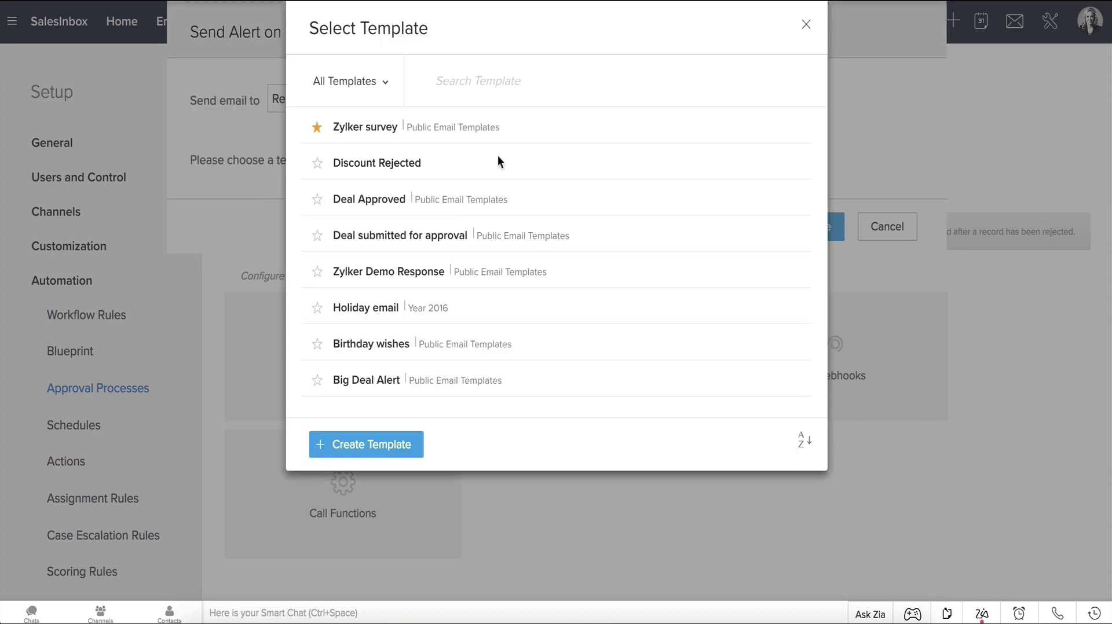
{"action": "left_click", "coordinate": [417, 163]}
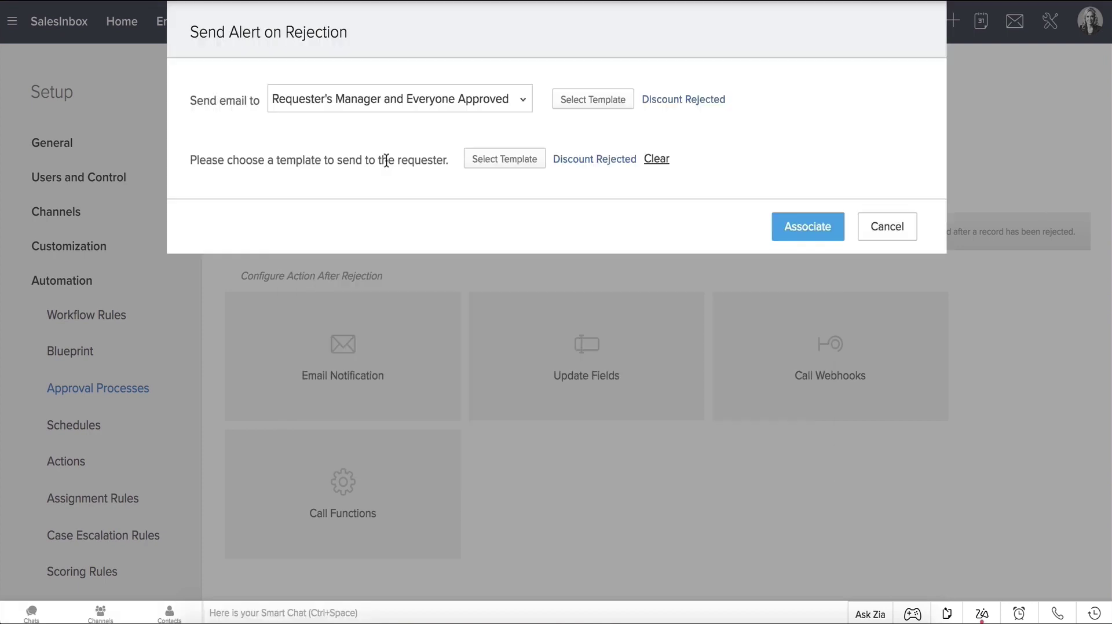
{"action": "left_click", "coordinate": [796, 232]}
Add a field update upon rejection that sets Stage to Discount Rejected
{"action": "left_click", "coordinate": [594, 326]}
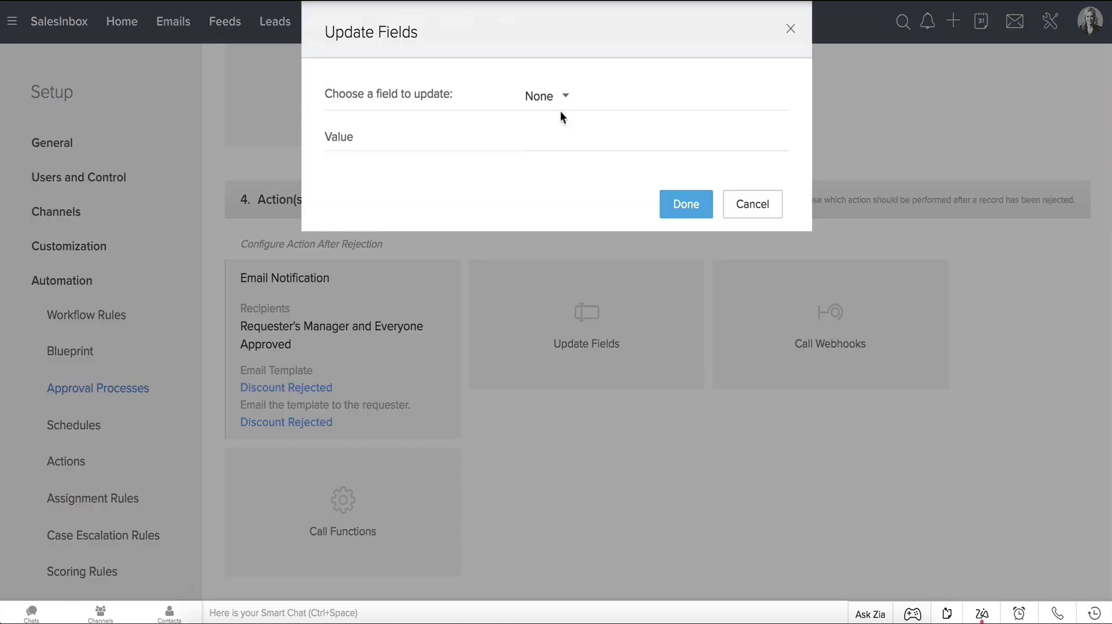
{"action": "left_click", "coordinate": [561, 104]}
{"action": "type", "text": "sta"}
{"action": "left_click", "coordinate": [569, 202]}
{"action": "left_click", "coordinate": [578, 152]}
{"action": "left_click", "coordinate": [585, 248]}
{"action": "left_click", "coordinate": [680, 216]}
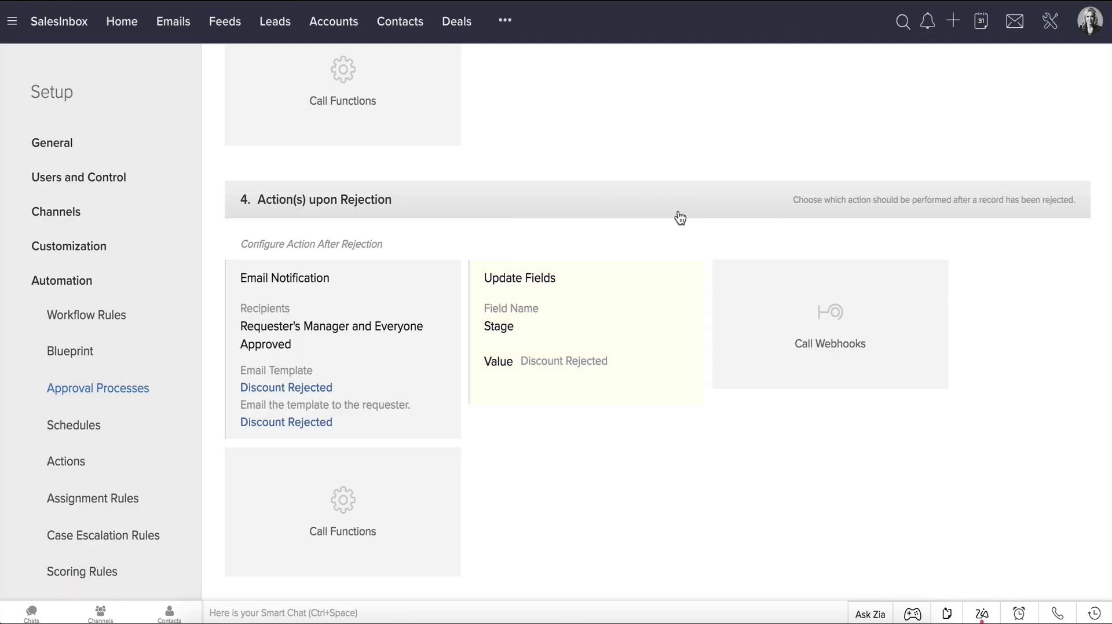
Finish the rule, review its summary, and save the Discount Approval process
{"action": "scroll", "coordinate": [649, 382], "scroll_direction": "down", "scroll_amount": 2}
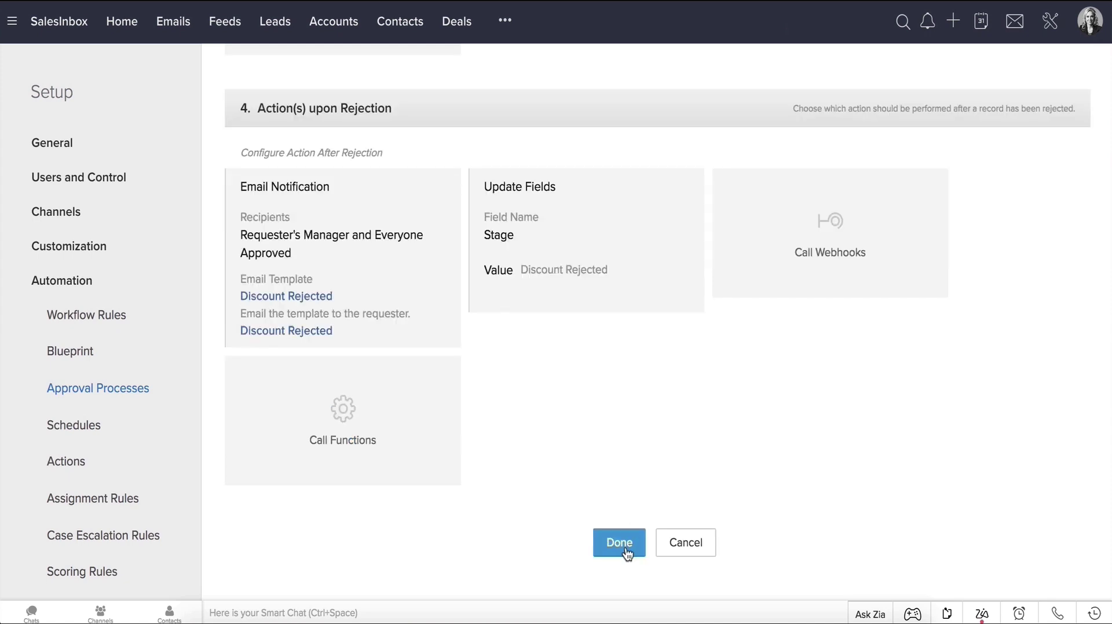
{"action": "left_click", "coordinate": [619, 542]}
{"action": "scroll", "coordinate": [627, 554], "scroll_direction": "up", "scroll_amount": 3}
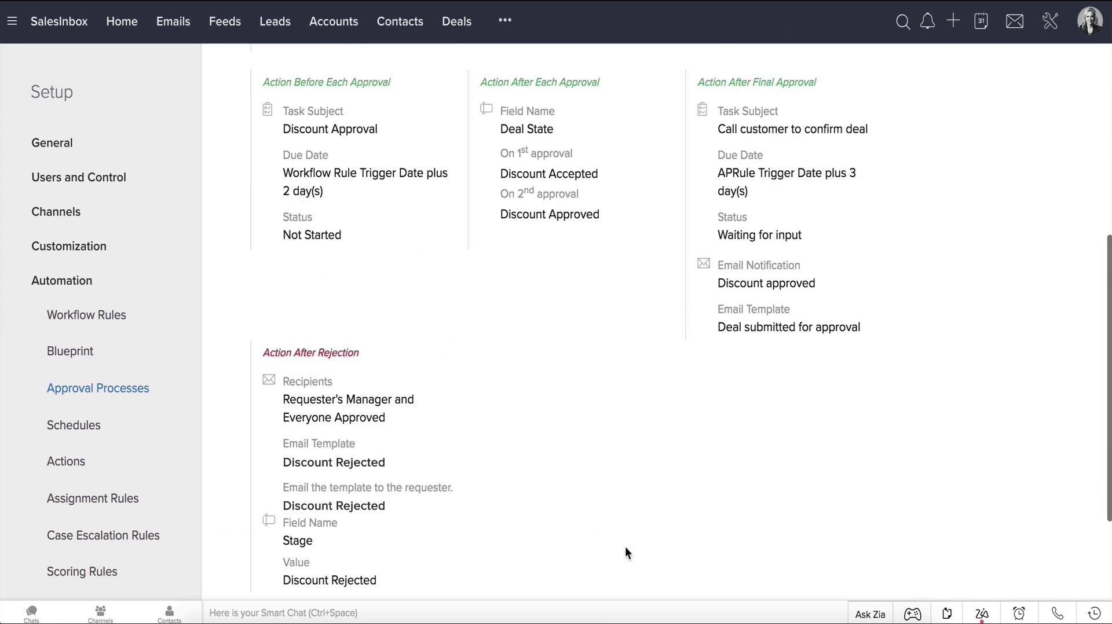
{"action": "scroll", "coordinate": [627, 554], "scroll_direction": "up", "scroll_amount": 4}
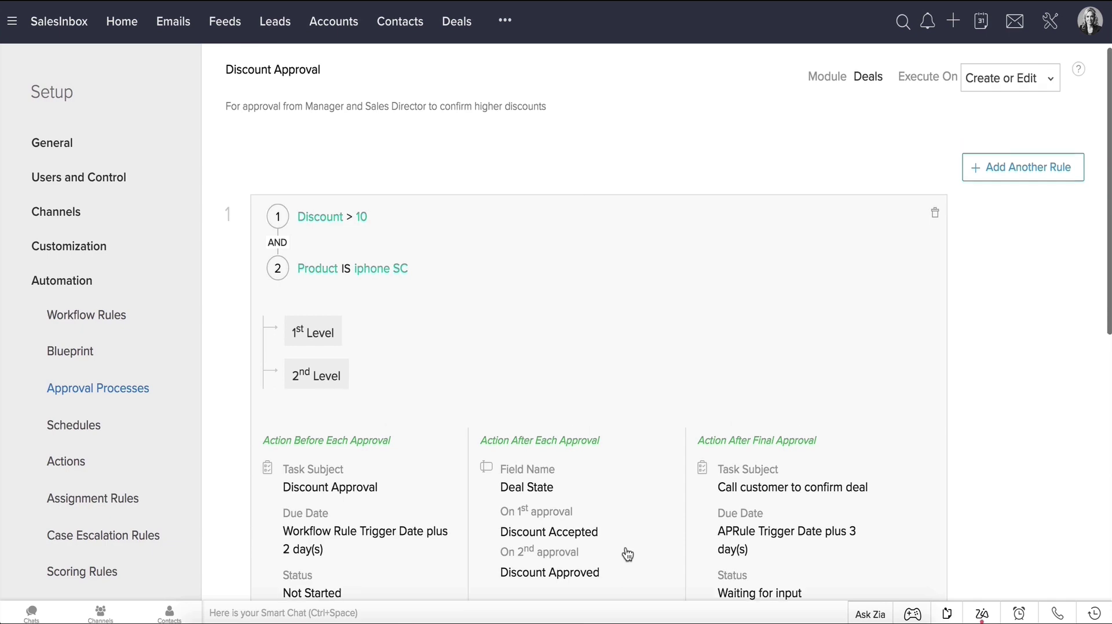
{"action": "scroll", "coordinate": [627, 554], "scroll_direction": "down", "scroll_amount": 5}
{"action": "scroll", "coordinate": [625, 551], "scroll_direction": "down", "scroll_amount": 3}
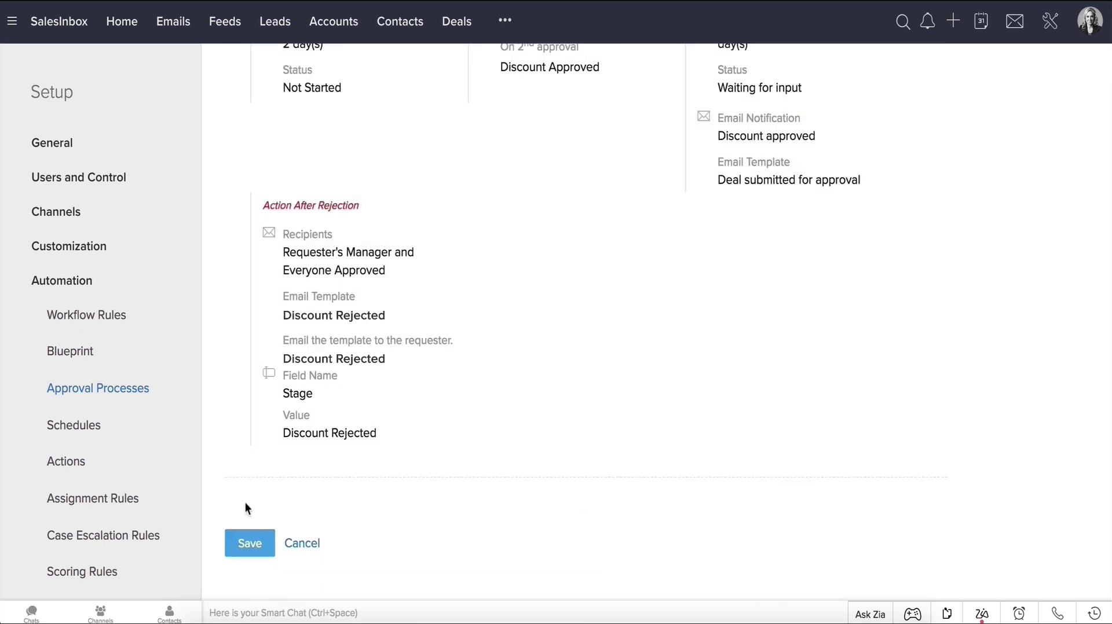
{"action": "left_click", "coordinate": [246, 552]}
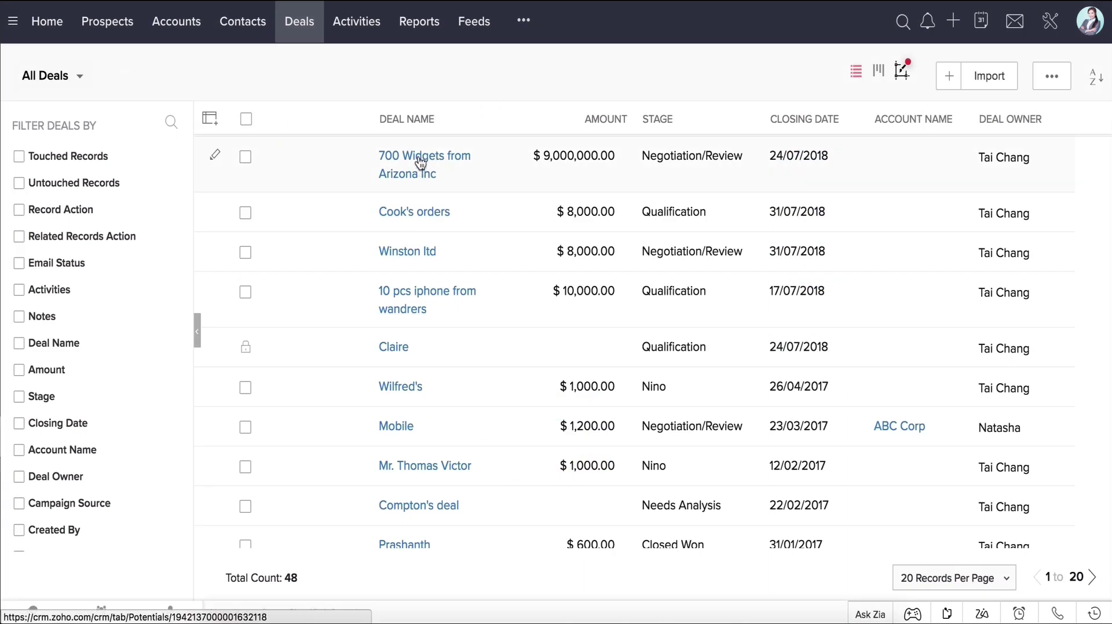
Set the Discount of the deal 700 Widgets from Arizona Inc to 20 and save it
{"action": "left_click", "coordinate": [421, 164]}
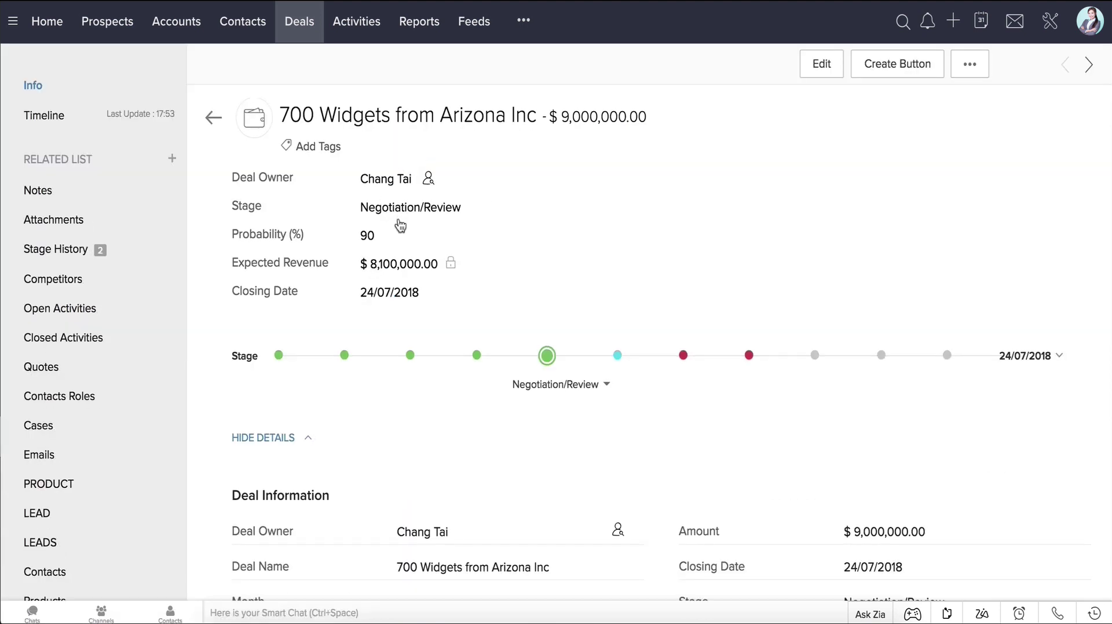
{"action": "scroll", "coordinate": [397, 223], "scroll_direction": "down", "scroll_amount": 4}
{"action": "left_click", "coordinate": [635, 460]}
{"action": "type", "text": "20"}
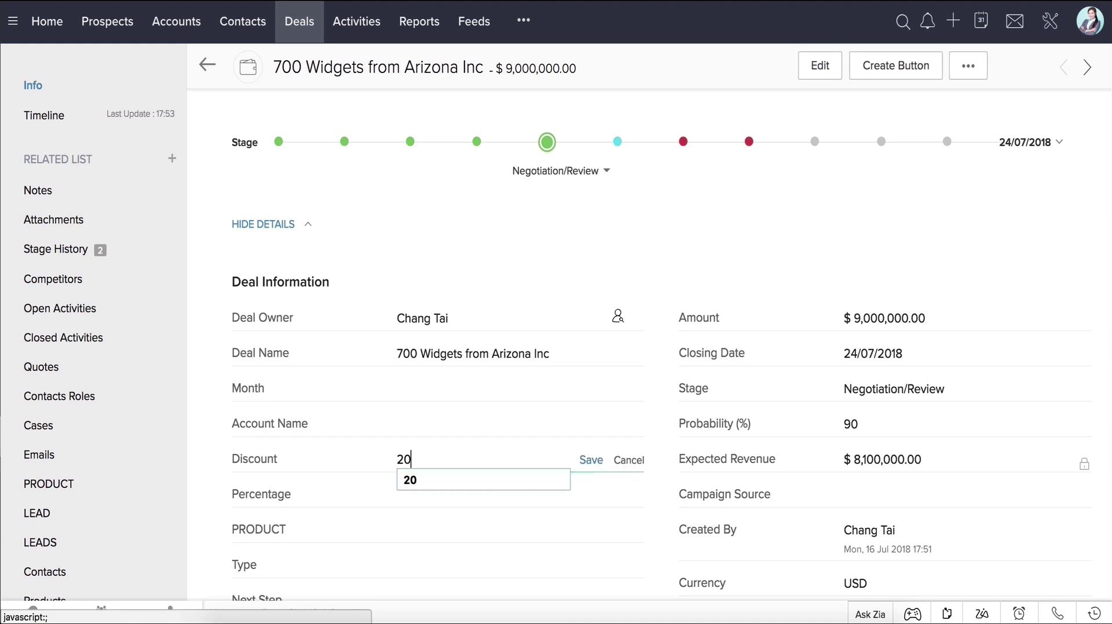
{"action": "left_click", "coordinate": [591, 460]}
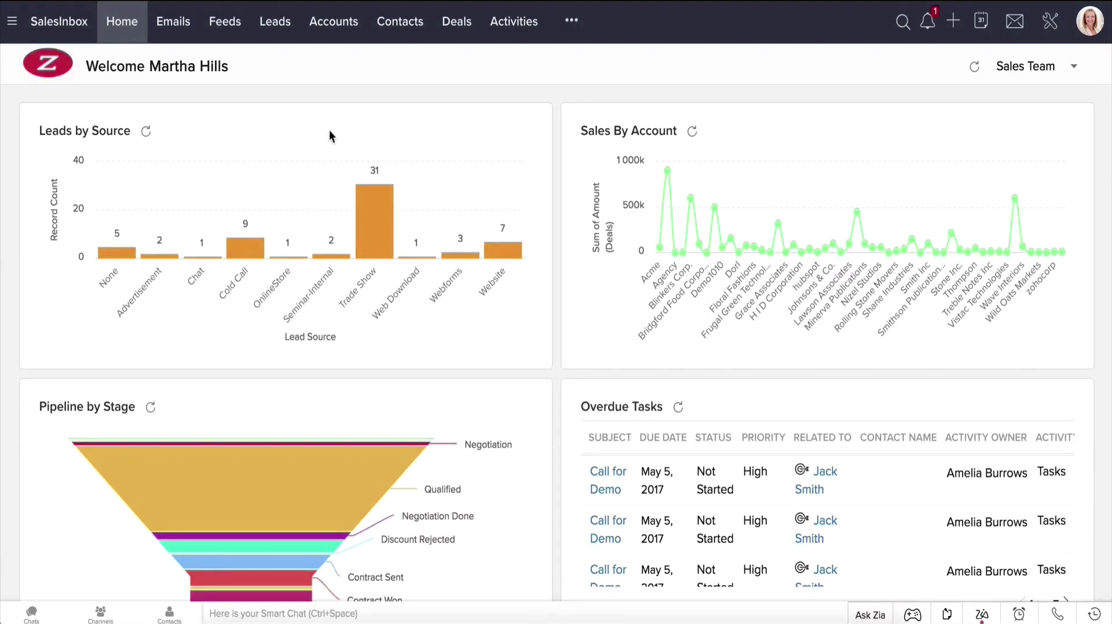
Open My Jobs and filter the pending records to Only Approval Process
{"action": "left_click", "coordinate": [571, 26]}
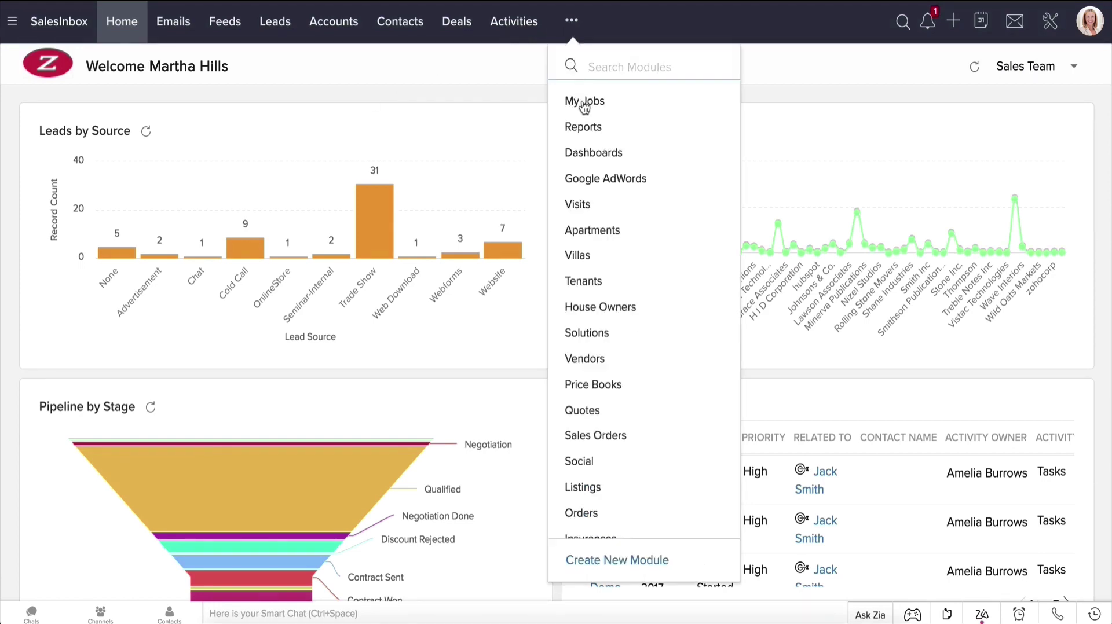
{"action": "left_click", "coordinate": [583, 102]}
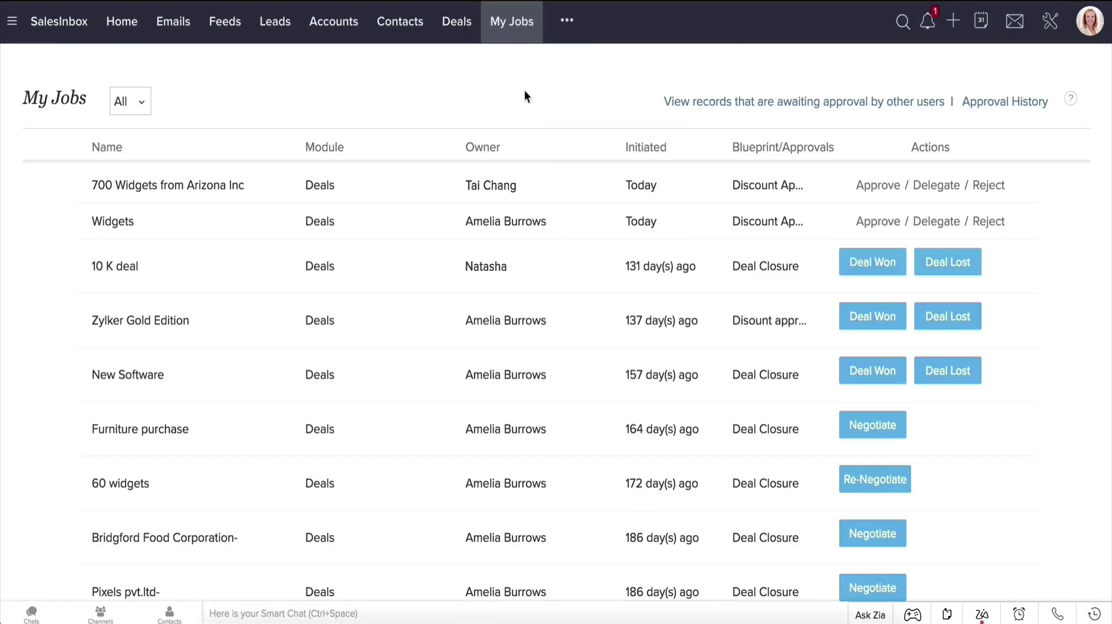
{"action": "left_click", "coordinate": [141, 112]}
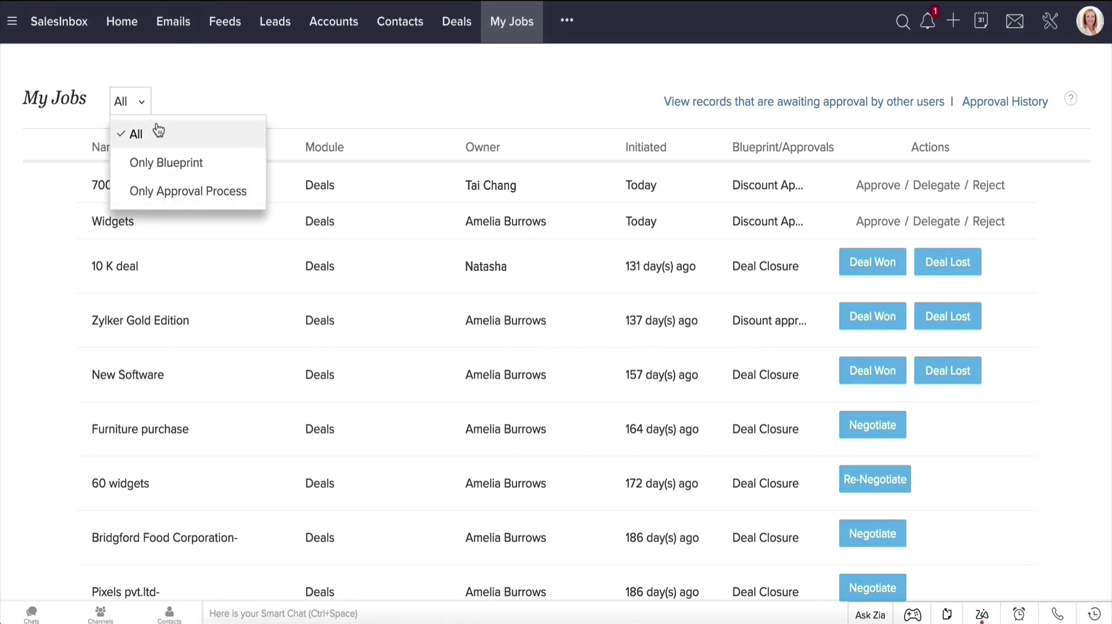
{"action": "left_click", "coordinate": [164, 197]}
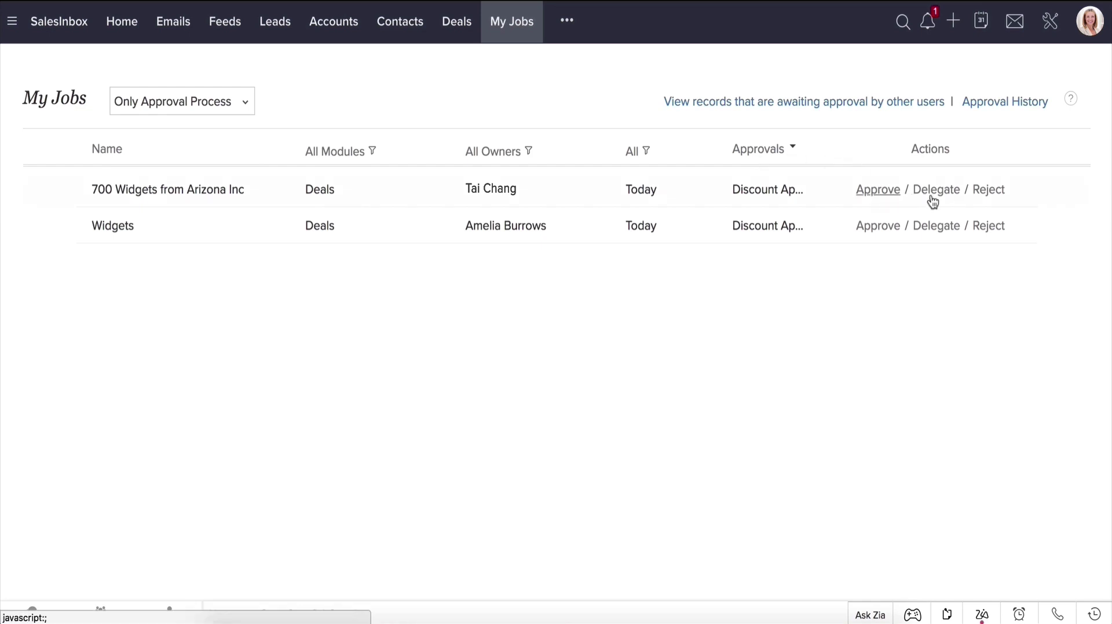
Open the approval request for 700 Widgets from Arizona Inc and approve it with the response "Granted"
{"action": "left_click", "coordinate": [148, 194]}
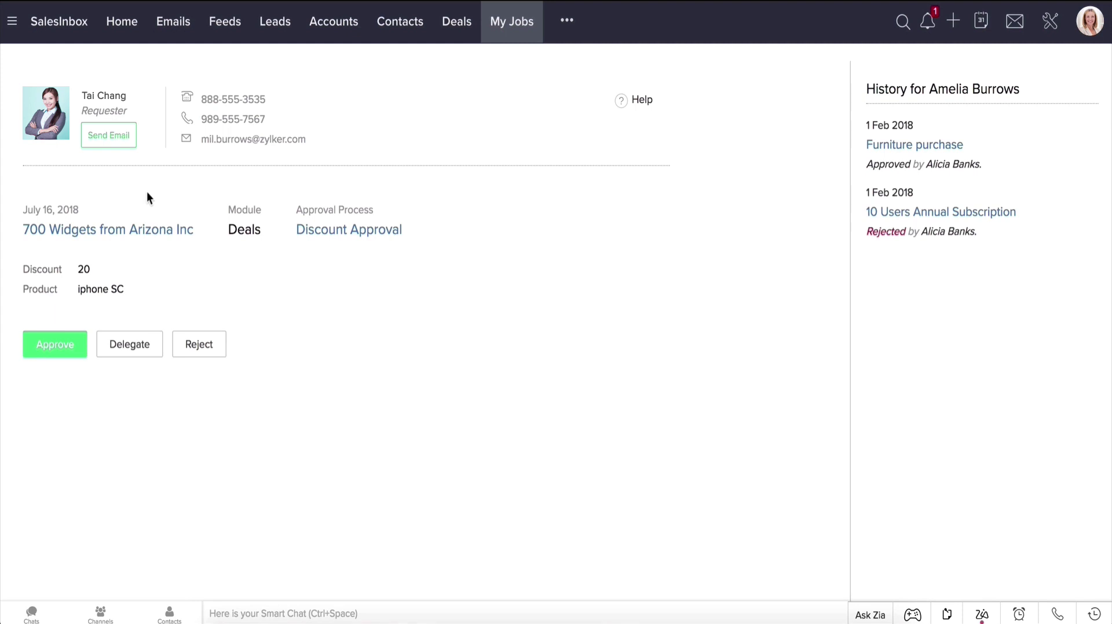
{"action": "left_click", "coordinate": [55, 345]}
{"action": "type", "text": "Granted"}
{"action": "left_click", "coordinate": [678, 402]}
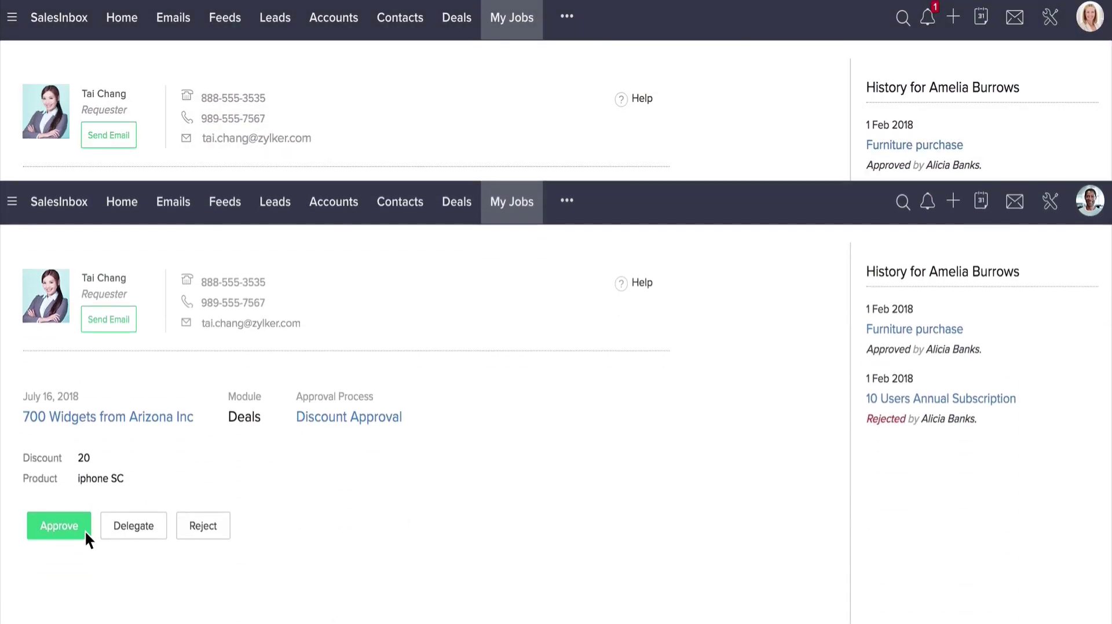
Approve the 700 Widgets from Arizona Inc request as the second approver with the response "Approved"
{"action": "left_click", "coordinate": [85, 531]}
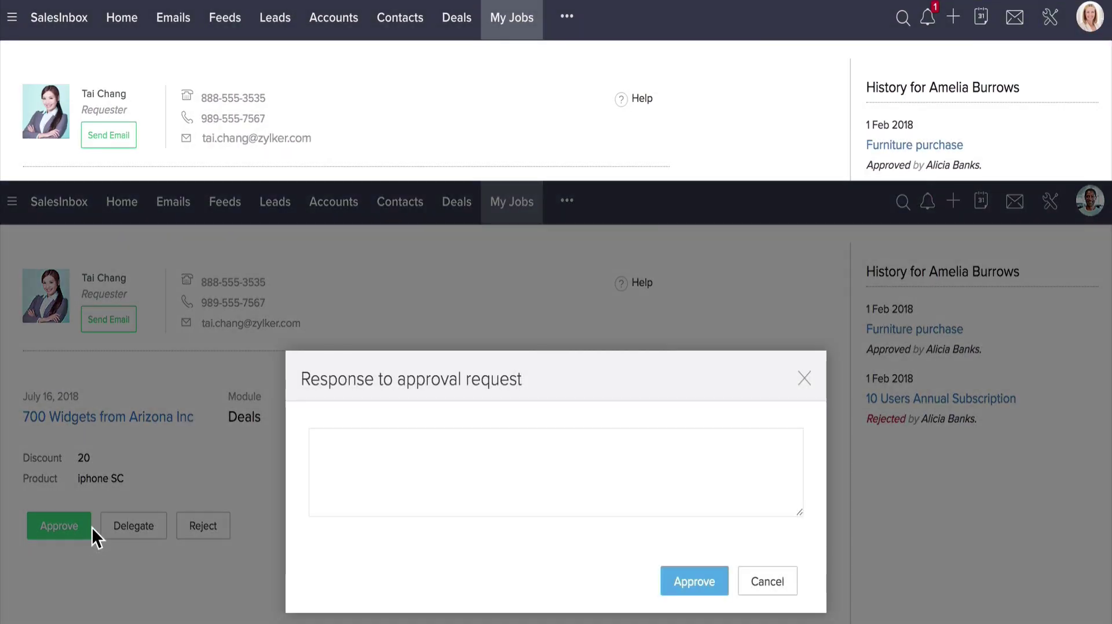
{"action": "left_click", "coordinate": [317, 455]}
{"action": "type", "text": "Approved"}
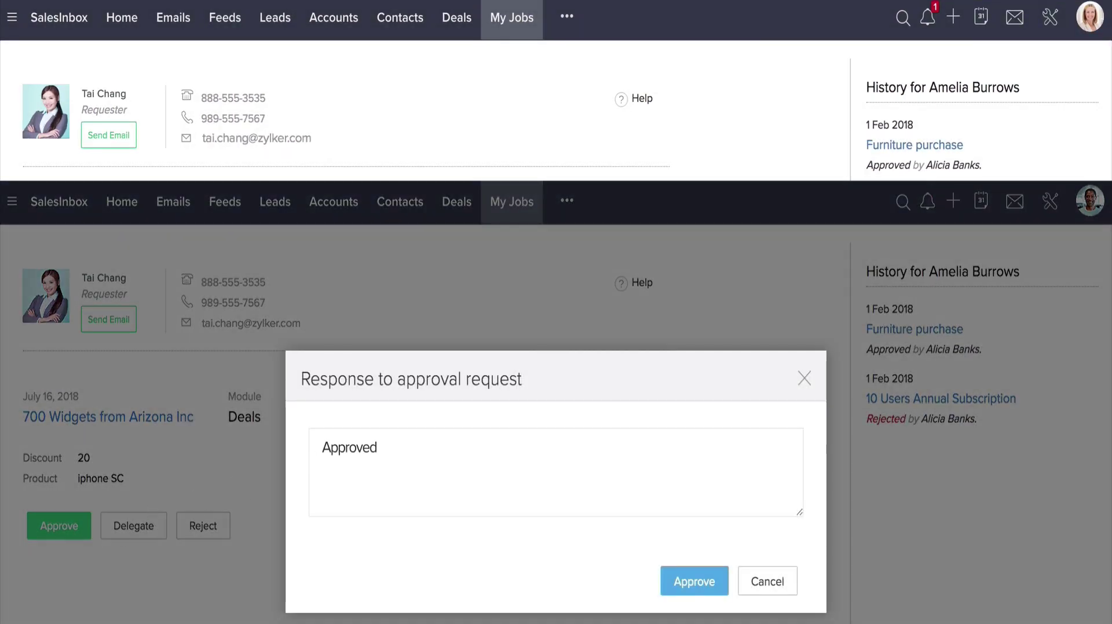
{"action": "left_click", "coordinate": [668, 583]}
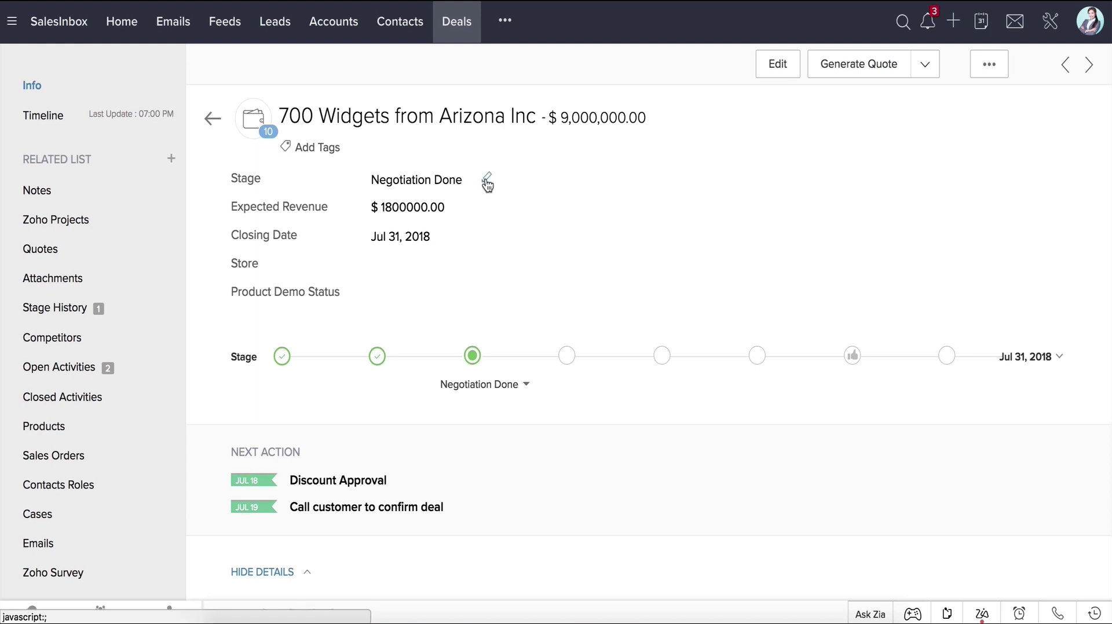
{"action": "left_click", "coordinate": [488, 183]}
{"action": "scroll", "coordinate": [466, 283], "scroll_direction": "down", "scroll_amount": 3}
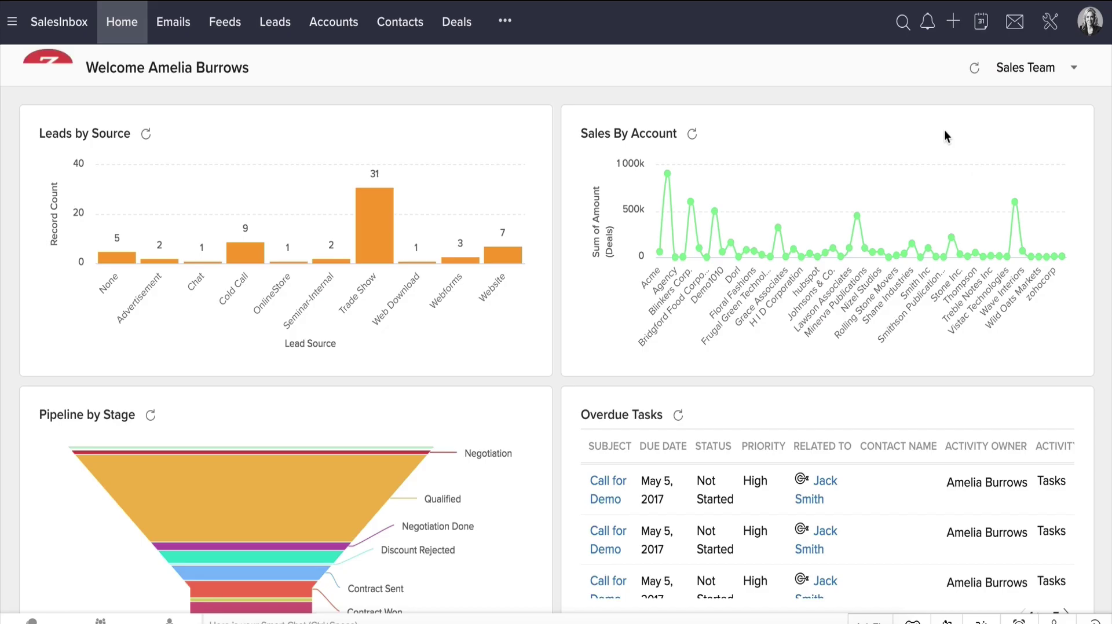
Open the Approval Processes list in Setup and filter it to the Deals module
{"action": "left_click", "coordinate": [1050, 21]}
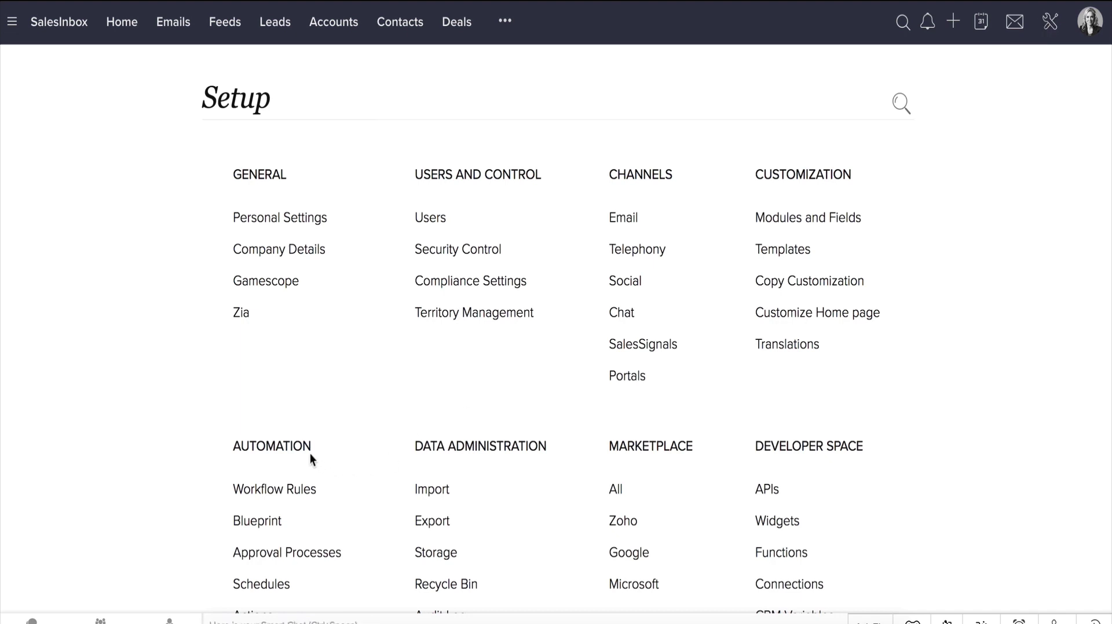
{"action": "left_click", "coordinate": [307, 556]}
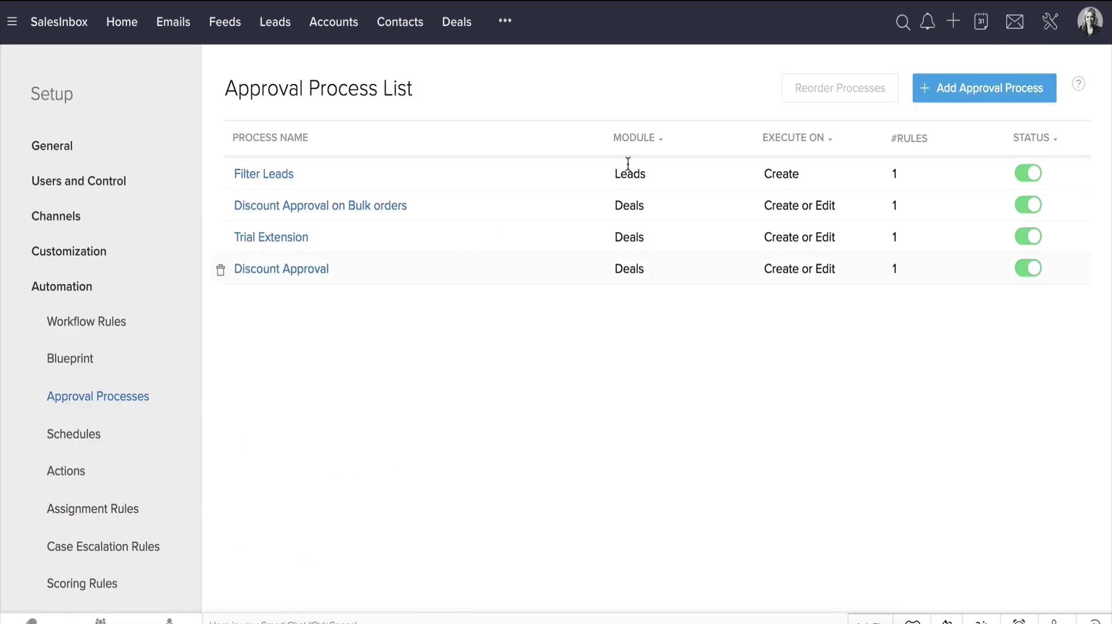
{"action": "left_click", "coordinate": [662, 145]}
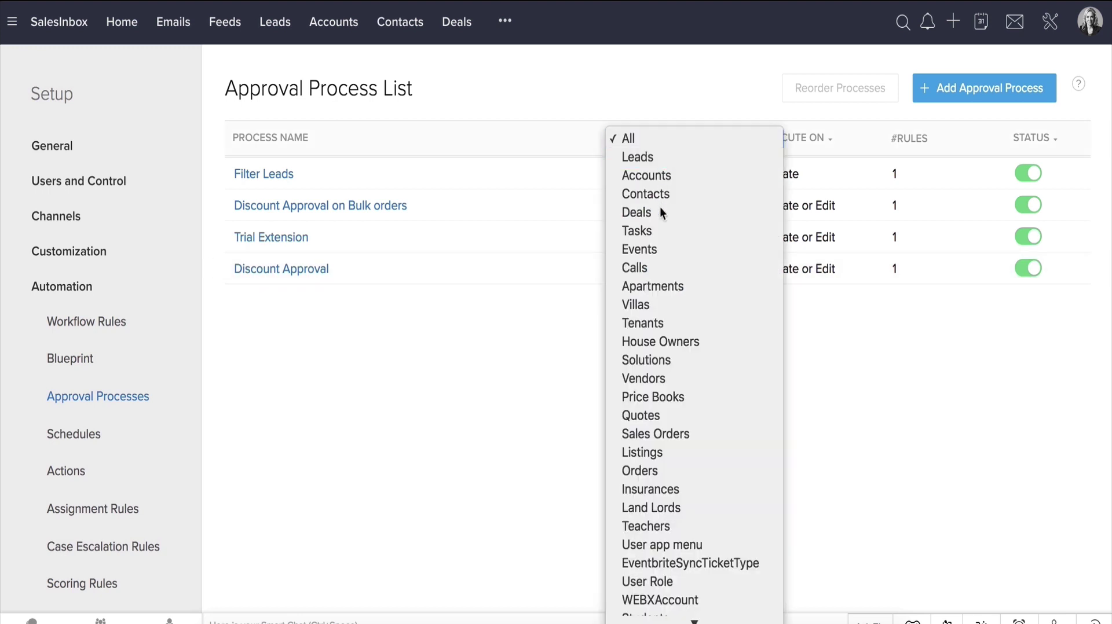
{"action": "left_click", "coordinate": [636, 213]}
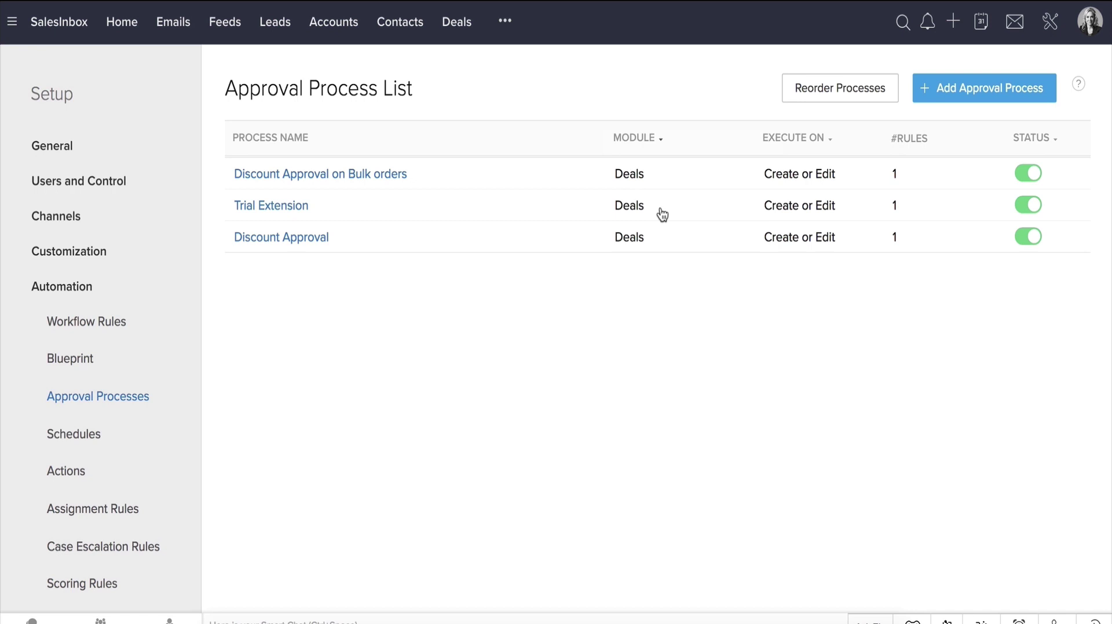
Reorder the Deals approval processes to Discount Approval, Trial Extension, Discount Approval on Bulk orders, and save the order
{"action": "left_click", "coordinate": [818, 99]}
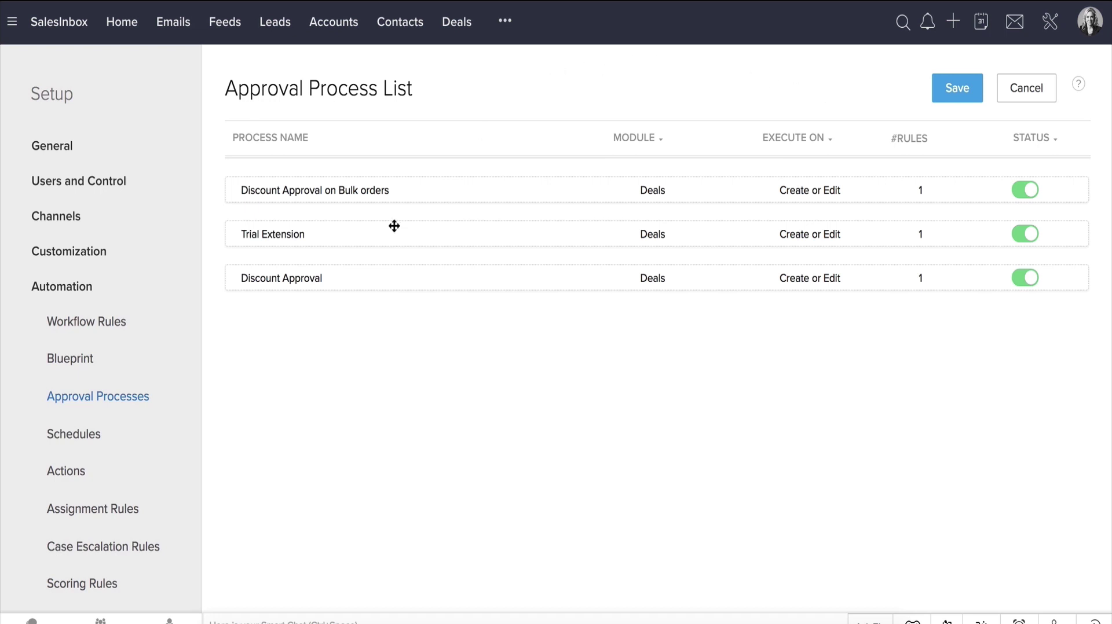
{"action": "left_click_drag", "start_coordinate": [376, 280], "coordinate": [375, 184]}
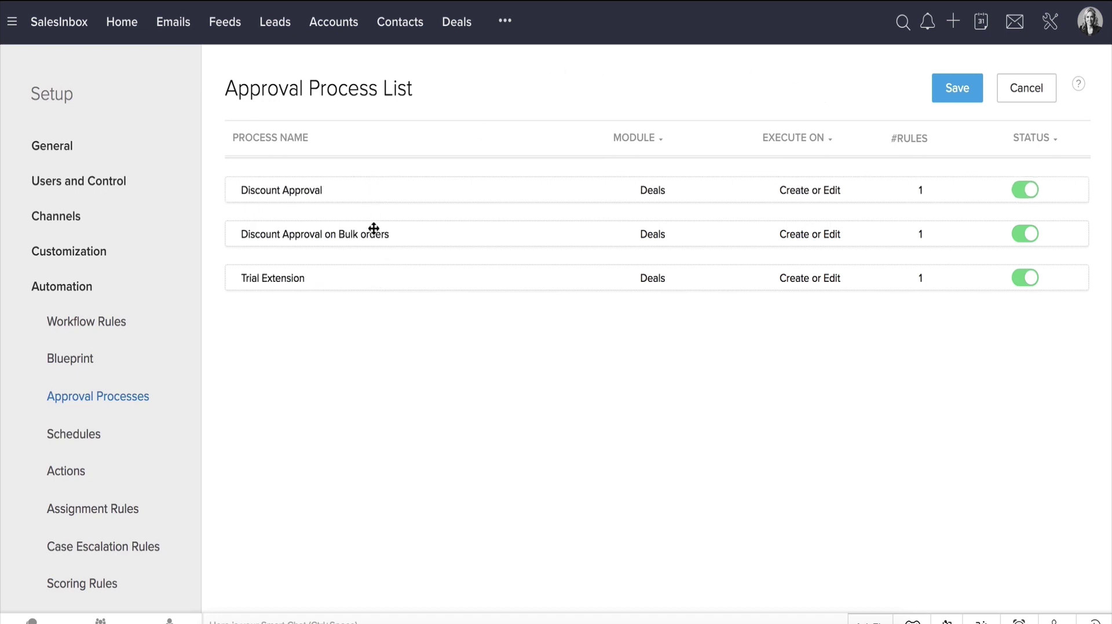
{"action": "left_click_drag", "start_coordinate": [375, 228], "coordinate": [374, 289]}
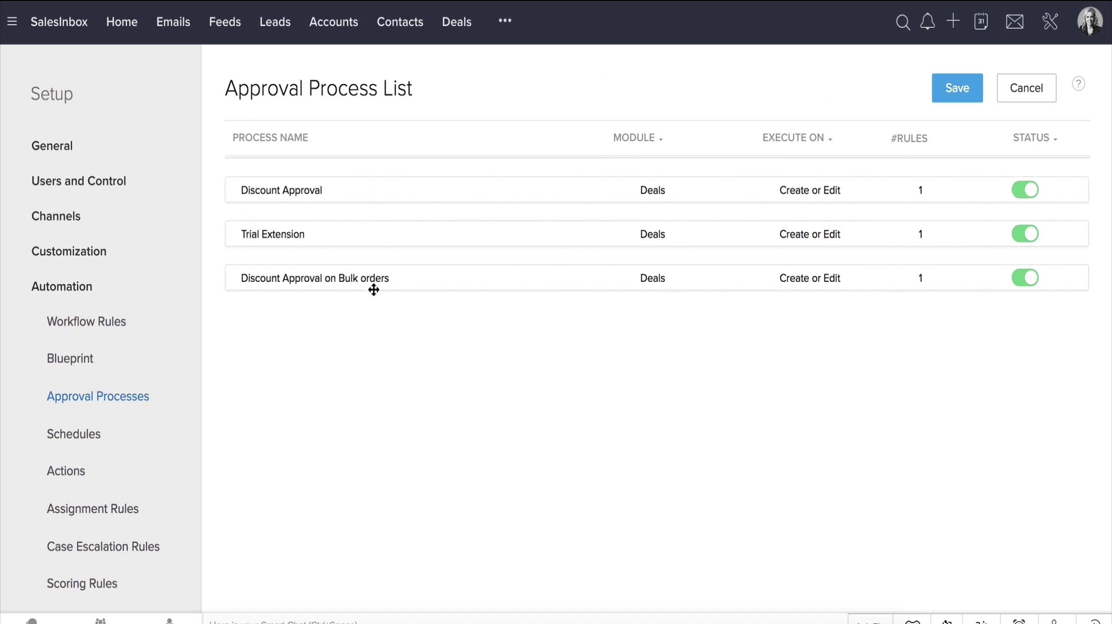
{"action": "left_click", "coordinate": [957, 87]}
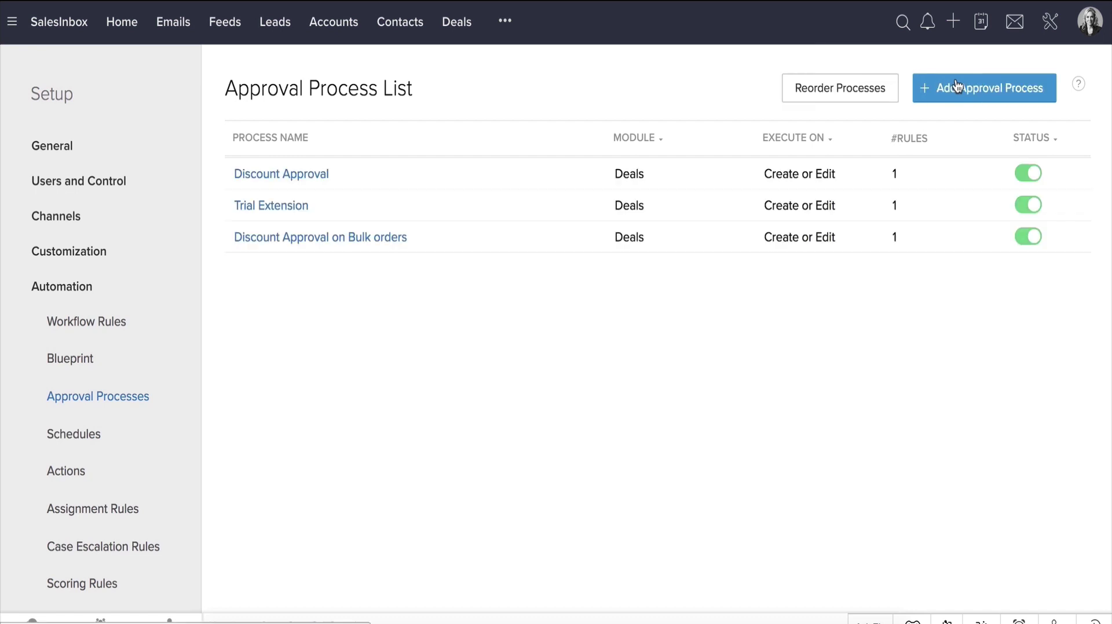